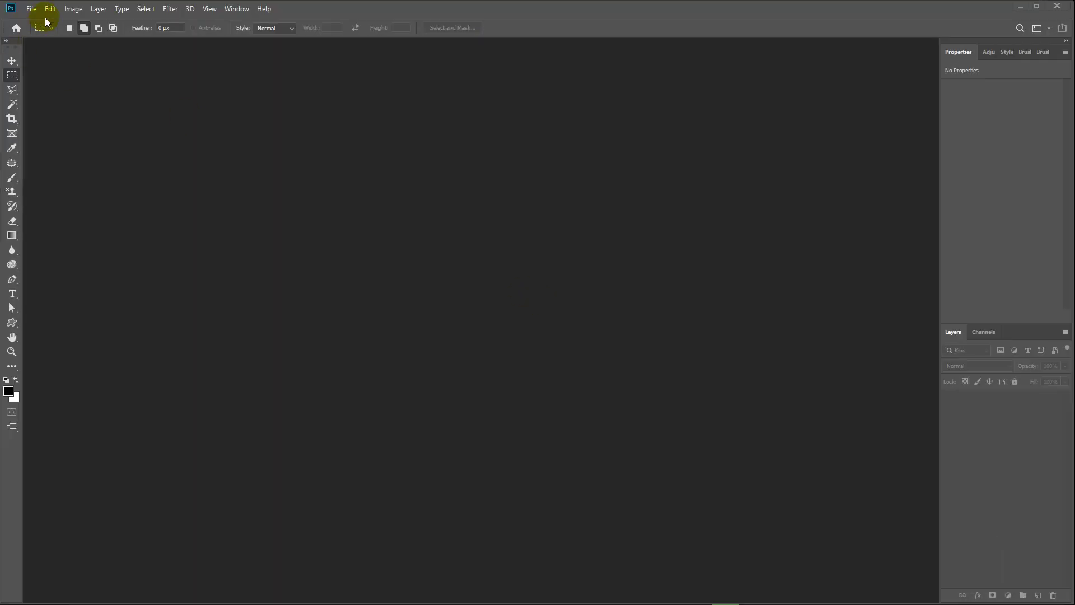
Step: Browse the Edit and Layer menus to find the Edit > Presets commands
left_click(49, 9)
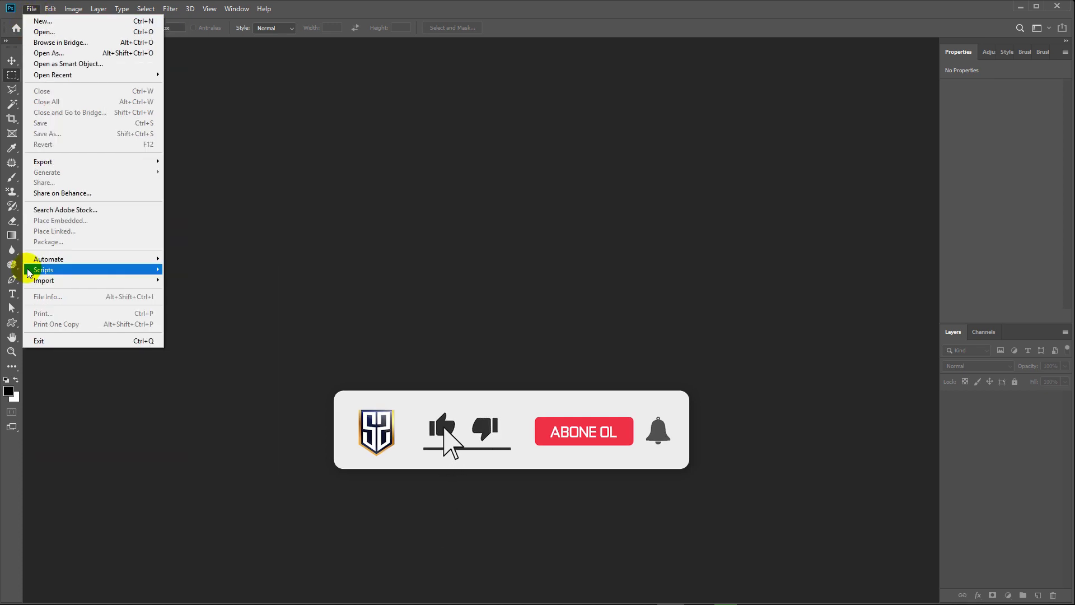
mouse_move(44, 270)
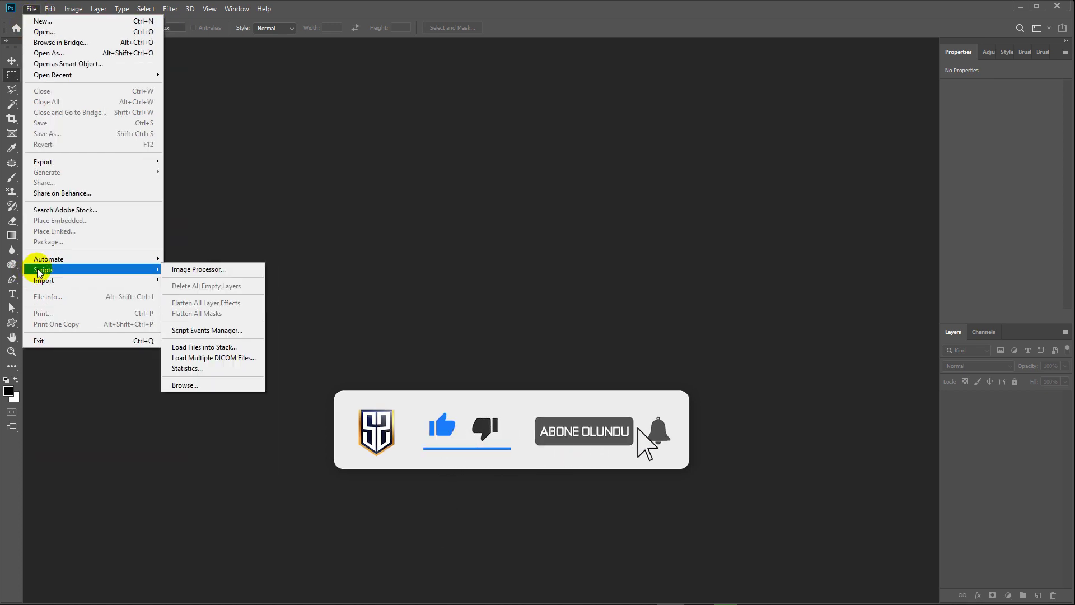
left_click(100, 9)
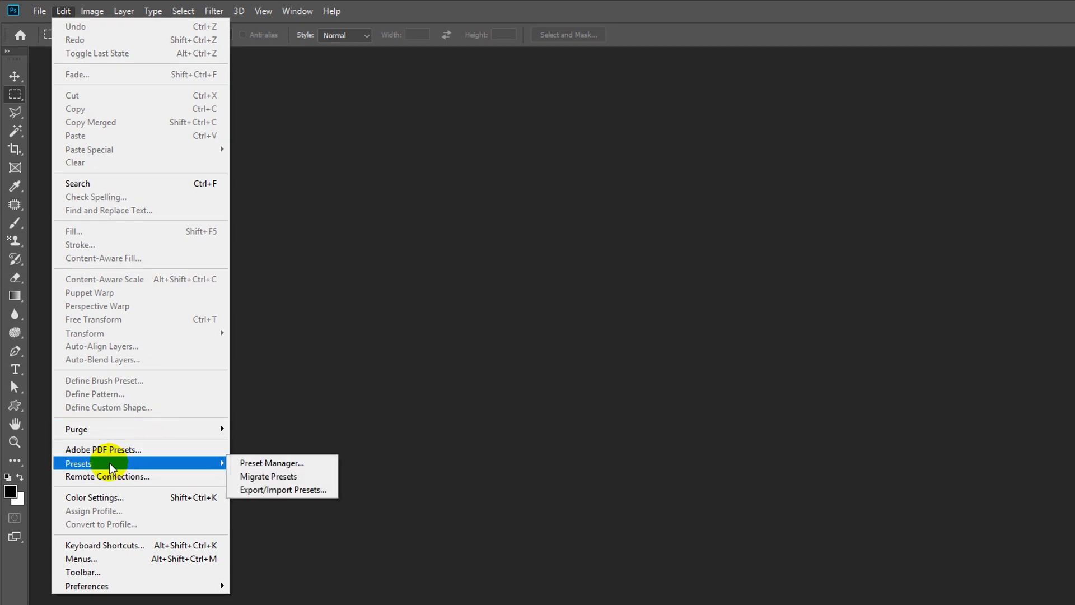
mouse_move(79, 463)
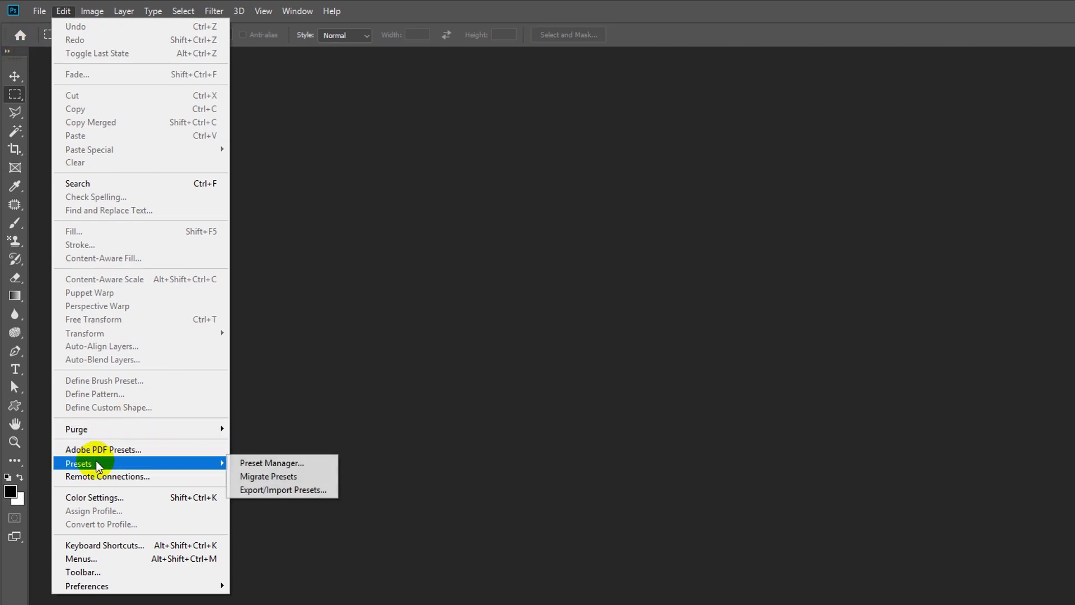
Step: In Preset Manager, keep the Brushes type, expand General and Dry Media, and select Dry Media 50
left_click(260, 461)
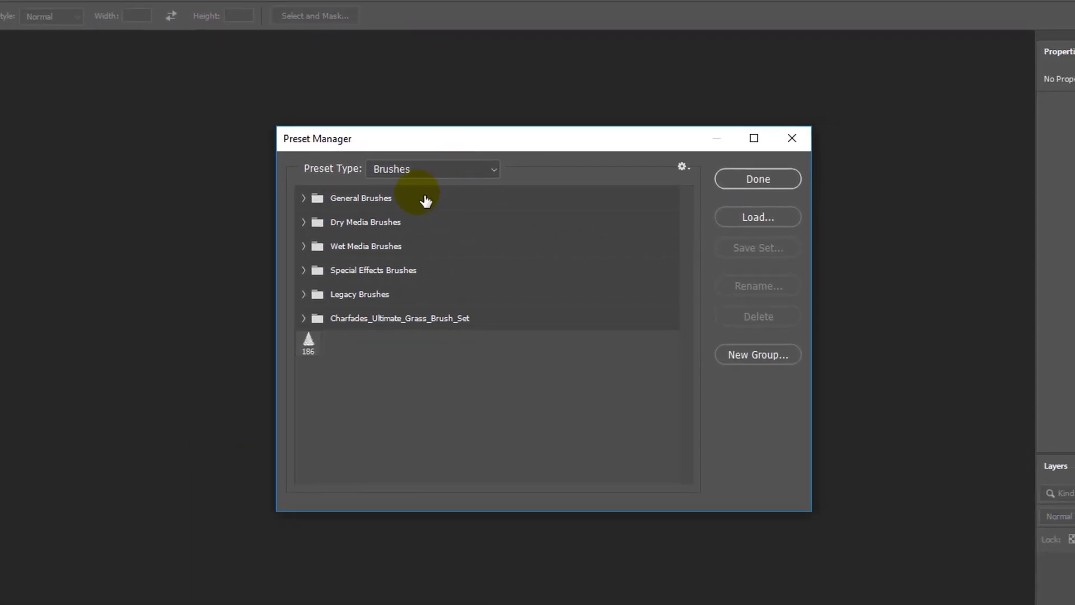
left_click(343, 199)
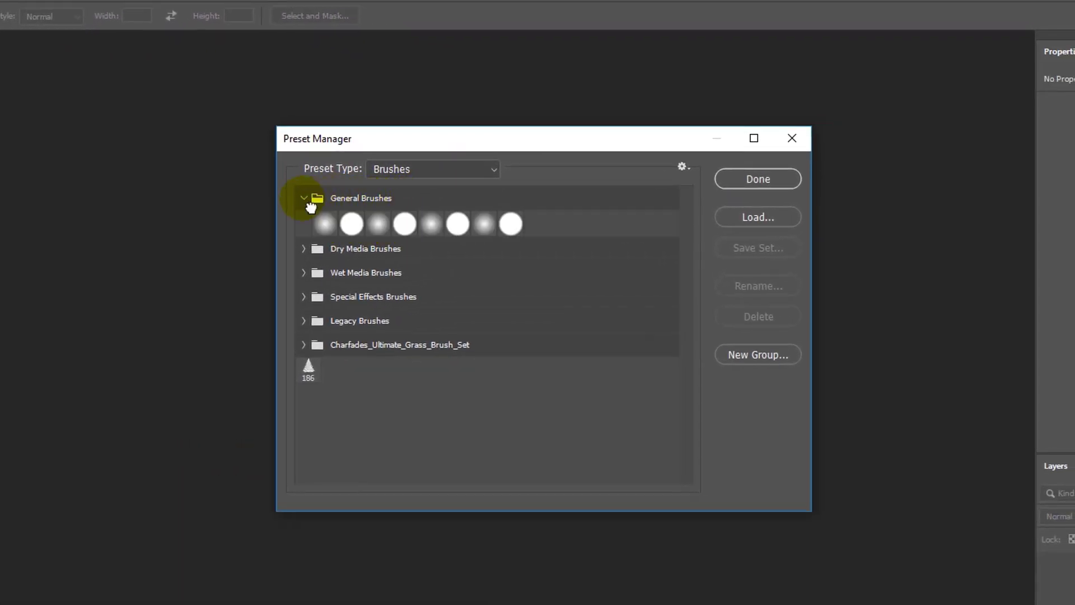
left_click(419, 170)
left_click(328, 268)
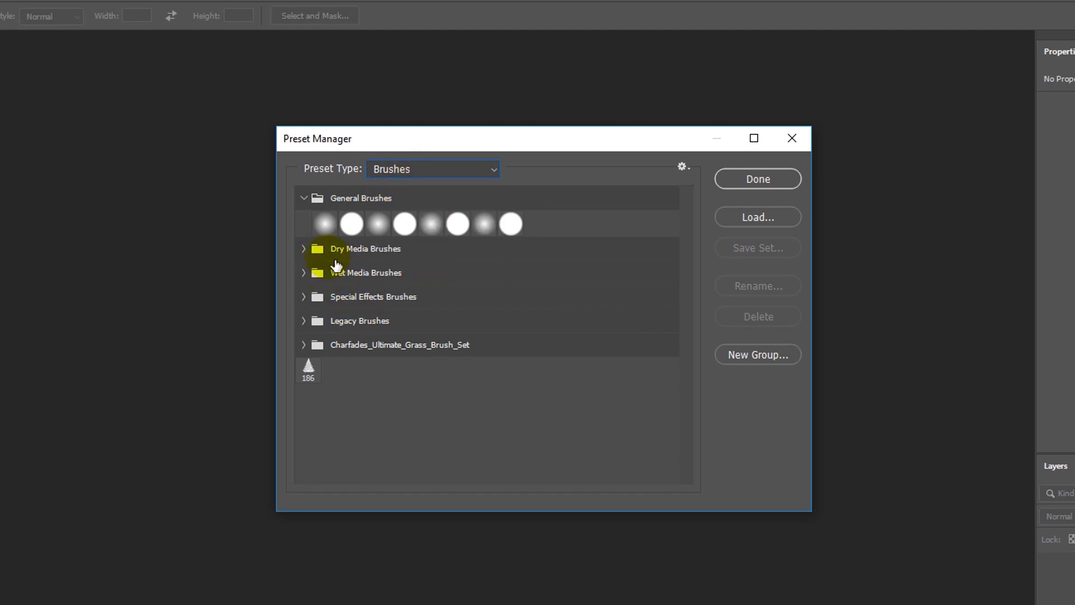
left_click(307, 248)
left_click(456, 277)
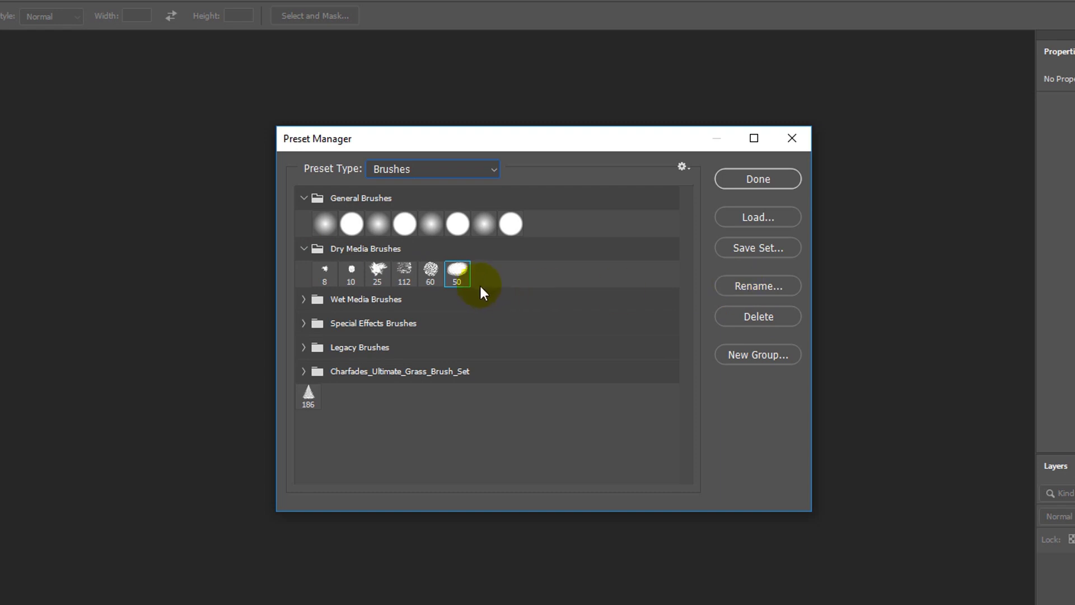
Step: Expand the Wet Media and Special Effects groups and try dragging the 186 preset into a group
left_click(307, 299)
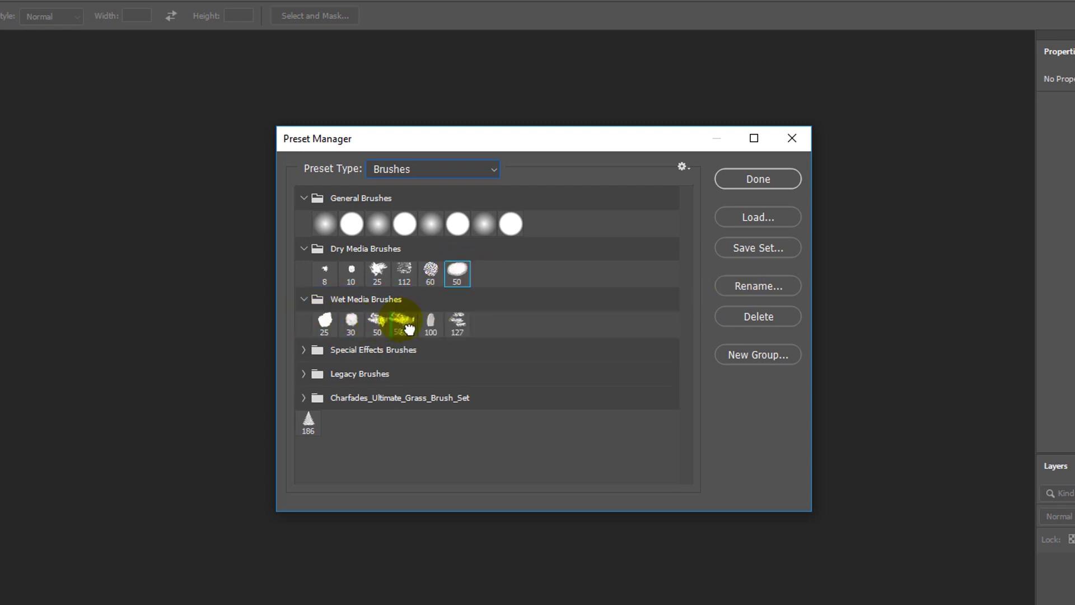
left_click(386, 328)
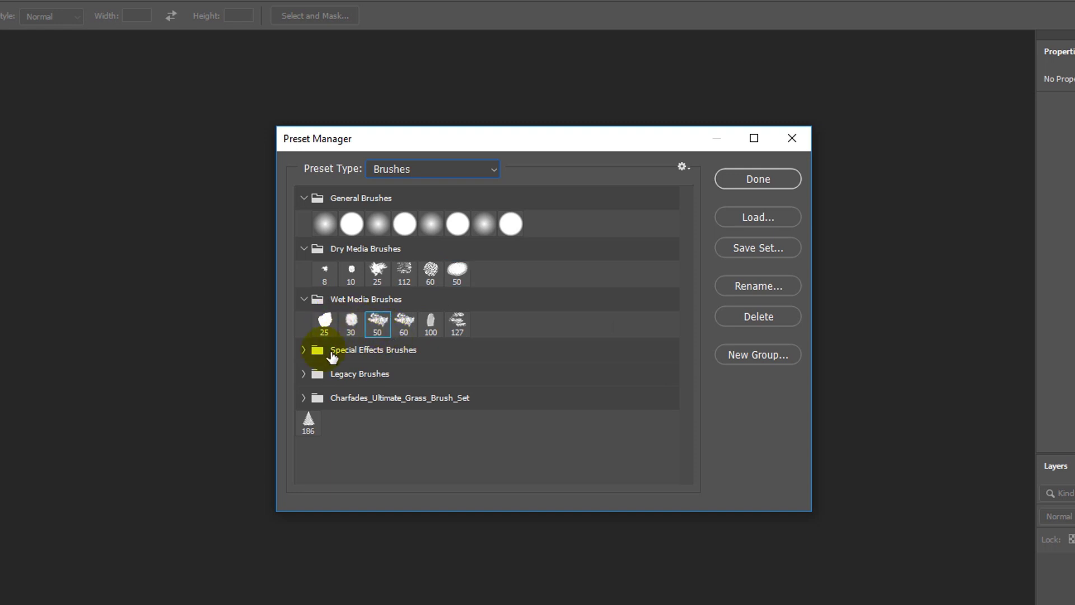
left_click(305, 351)
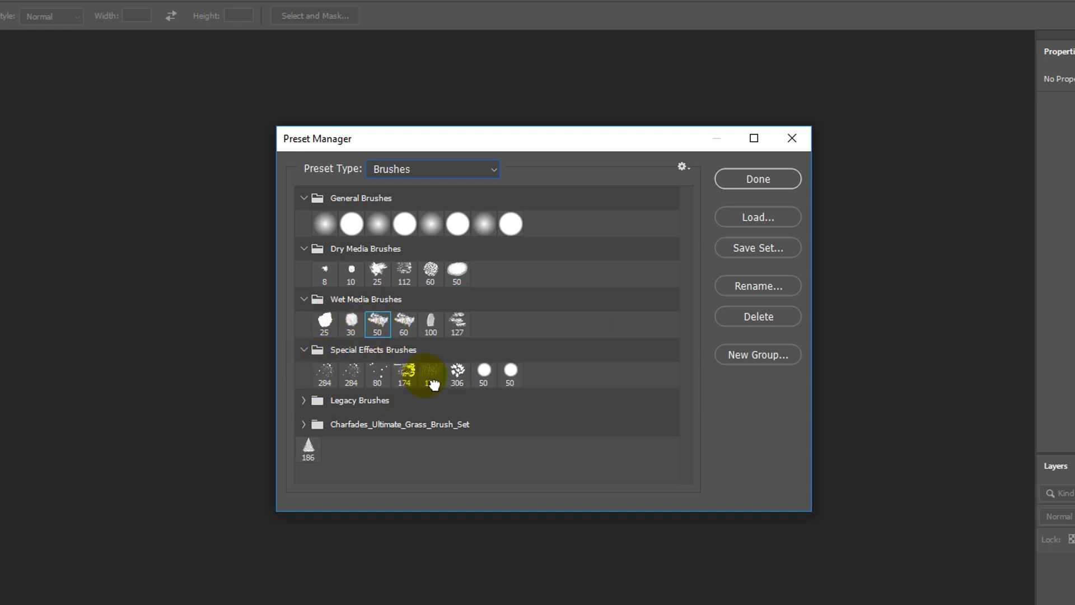
left_click(323, 455)
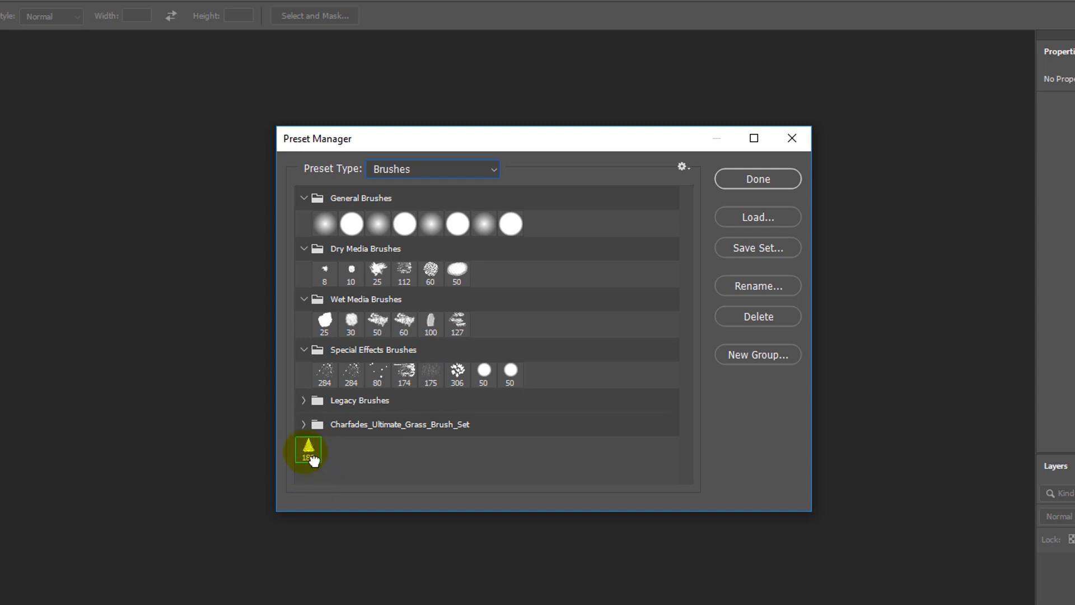
mouse_move(313, 459)
left_mouse_down()
mouse_move(485, 325)
mouse_move(324, 458)
left_mouse_up()
mouse_move(324, 458)
left_mouse_down()
mouse_move(424, 268)
mouse_move(497, 290)
mouse_move(323, 458)
left_mouse_up()
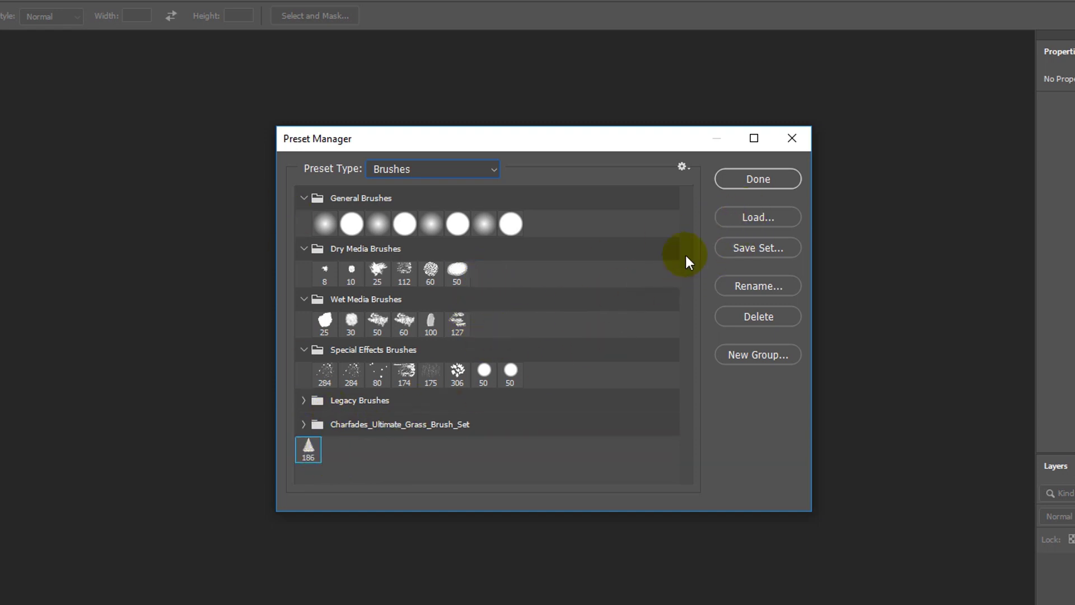
Step: Try Save Set on Legacy Brushes and Rename on Wet Media Brushes, cancelling both
left_click(413, 401)
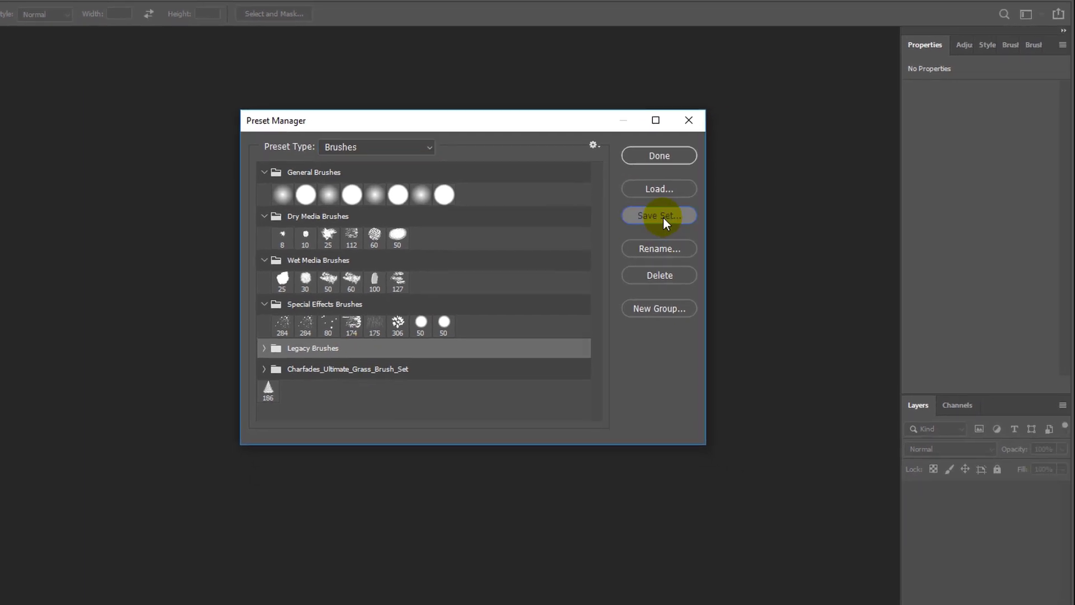
left_click(664, 216)
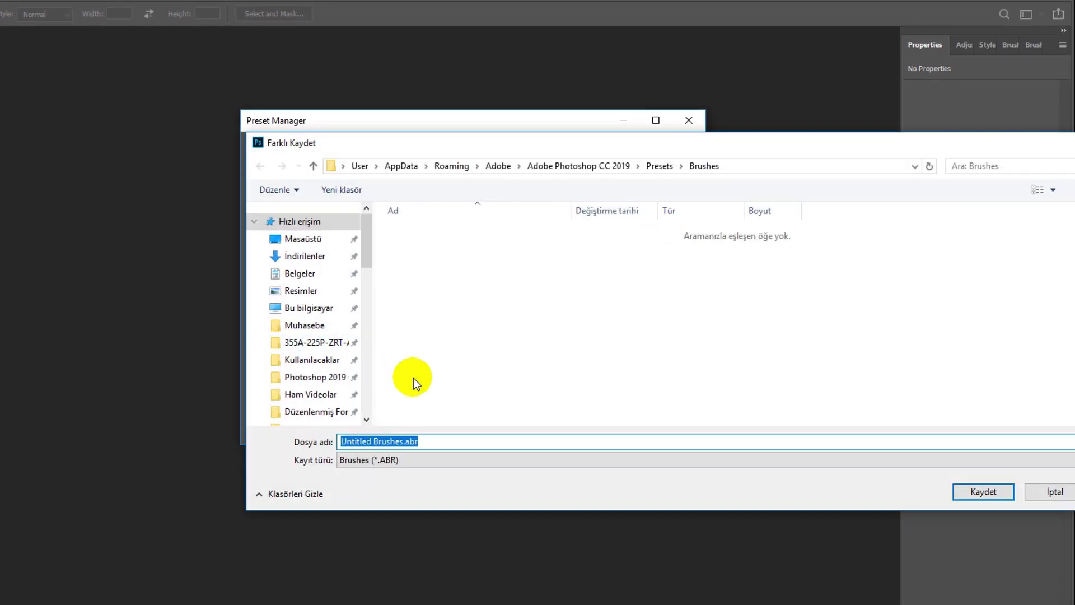
key("Return")
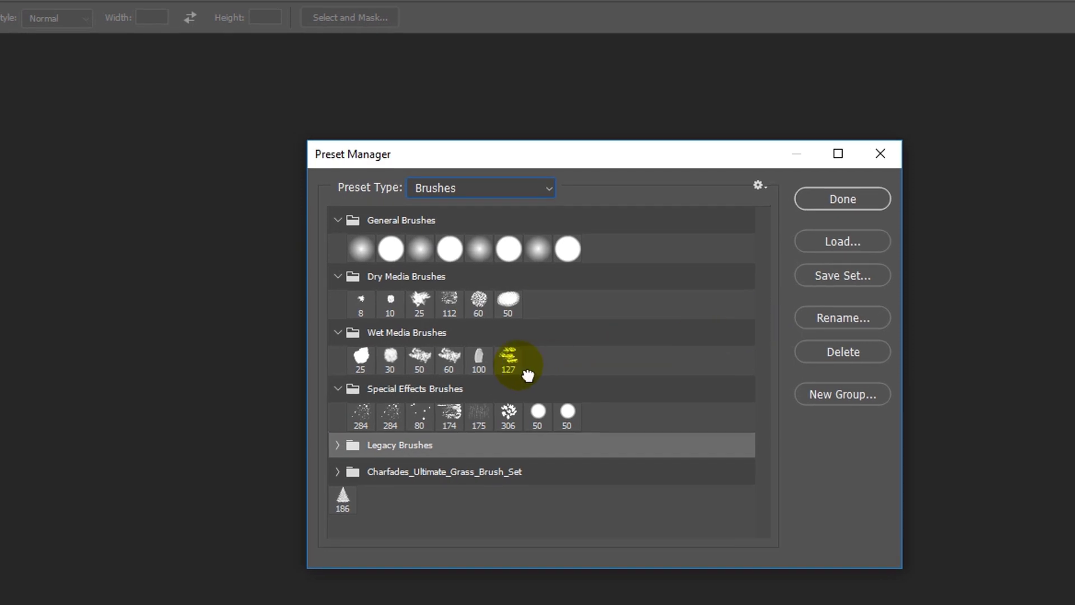
left_click(398, 279)
left_click(419, 332)
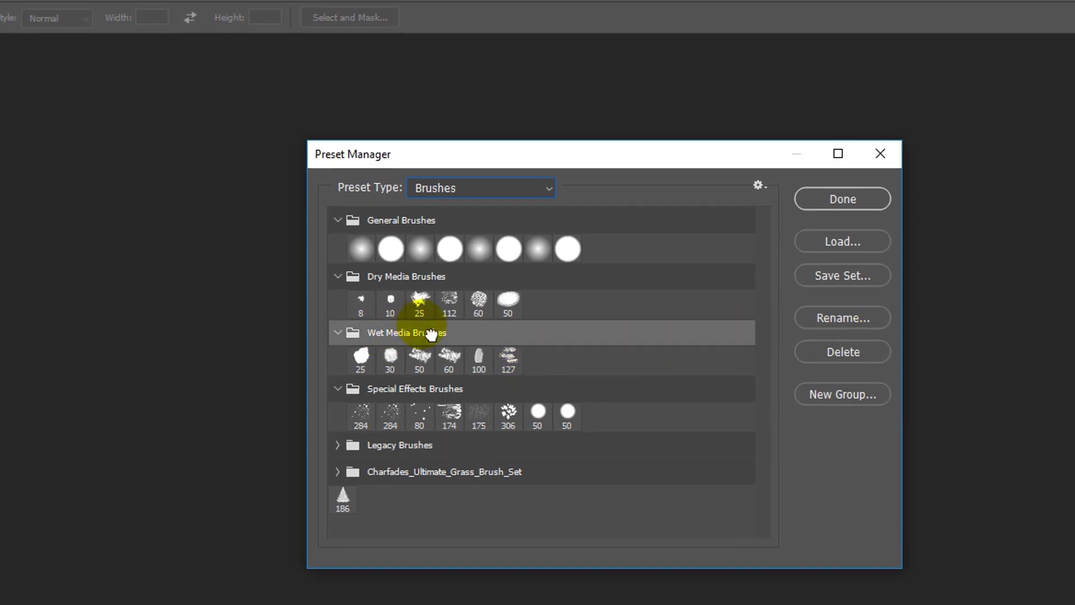
left_click(836, 318)
key("BackSpace")
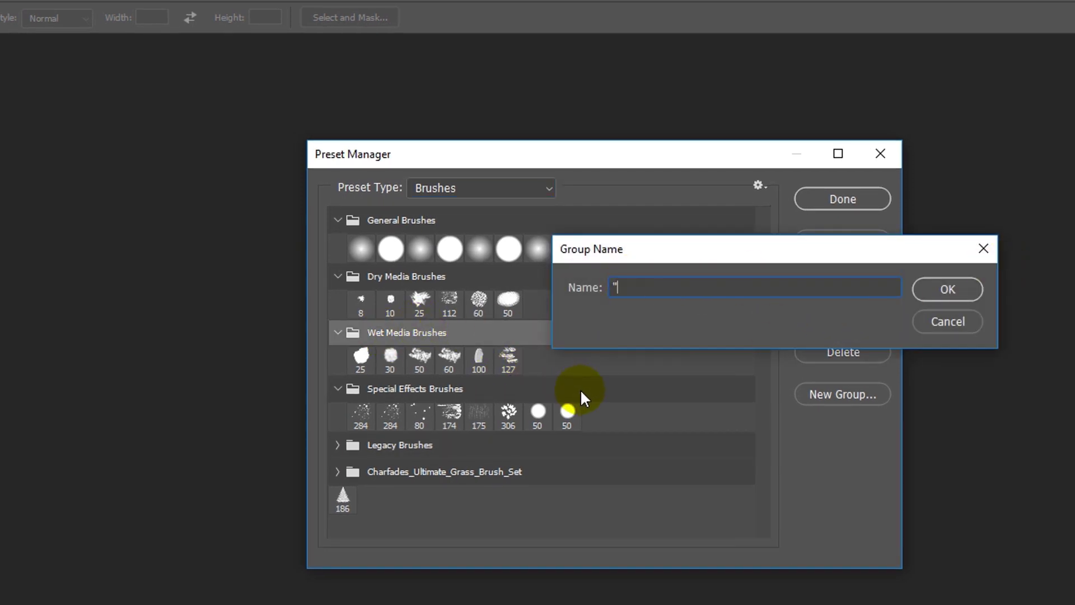
key("Escape")
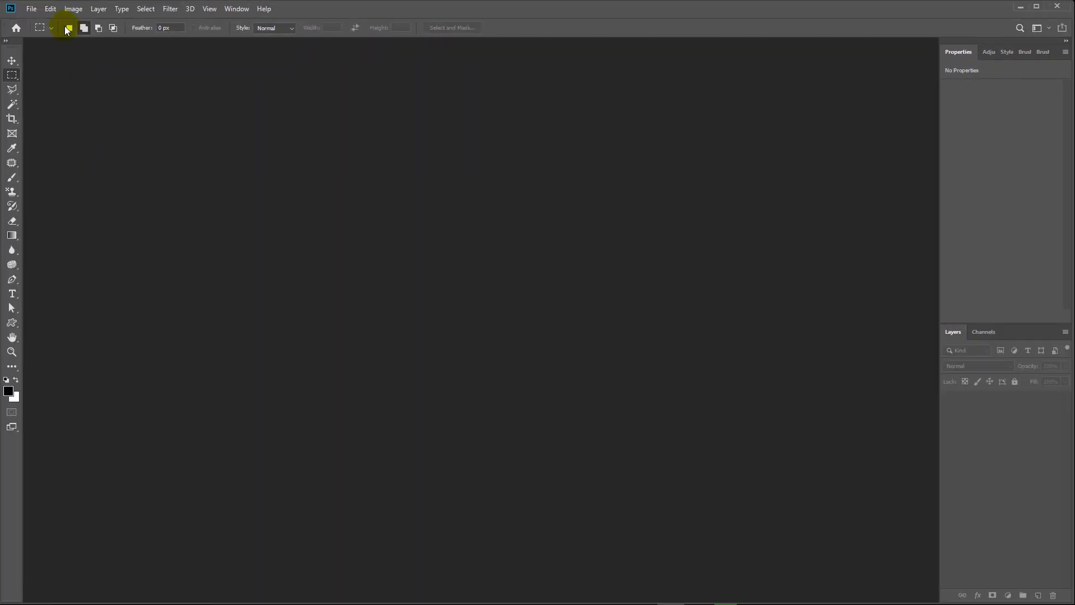
Step: Reopen the Preset Manager and create a new preset group named 'sdf'
left_click(50, 9)
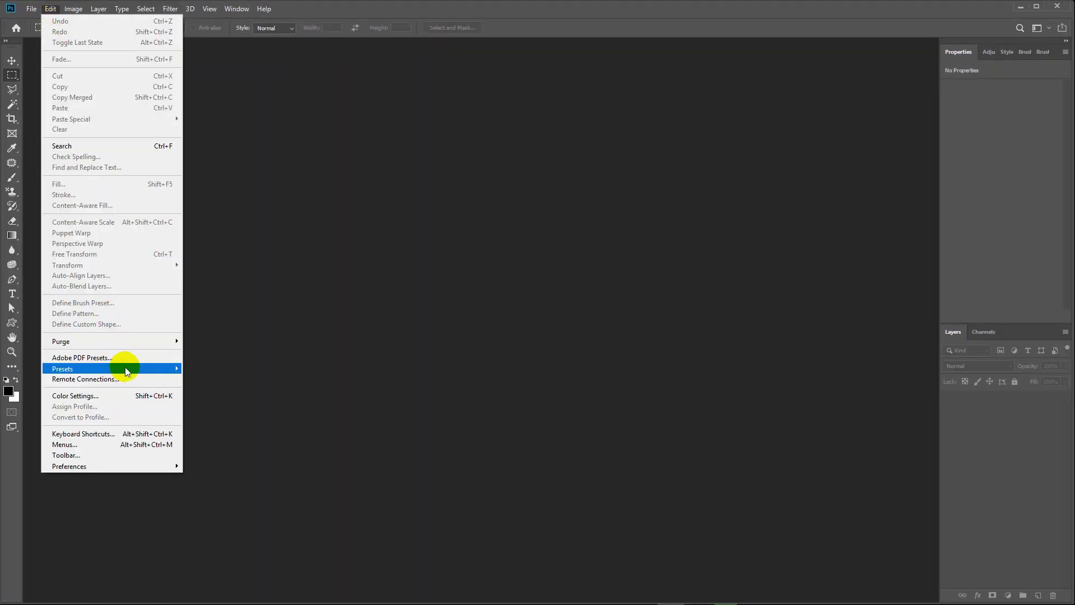
left_click(189, 365)
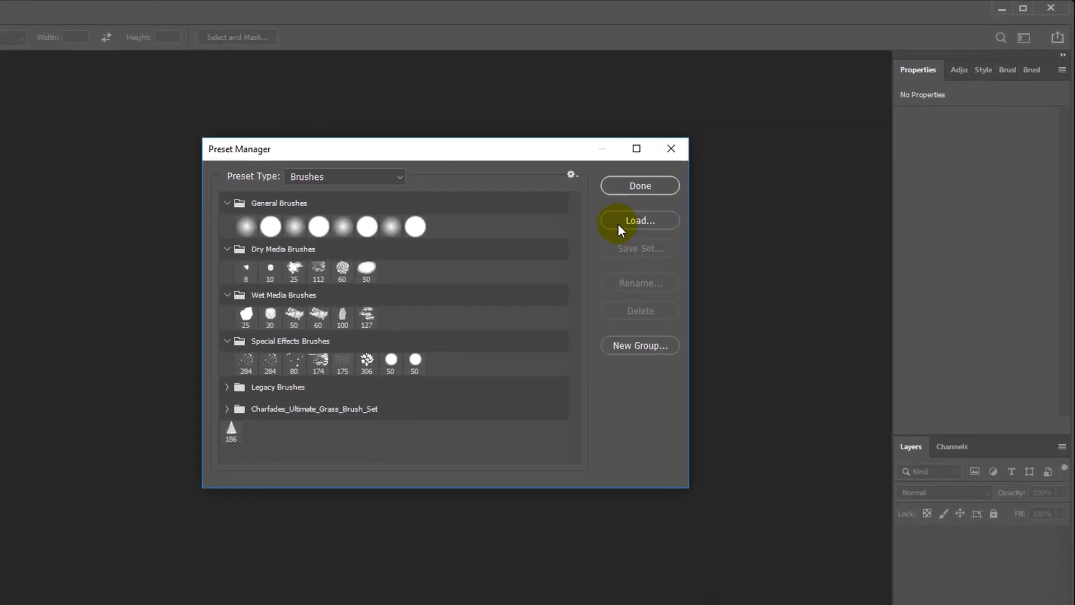
left_click(641, 357)
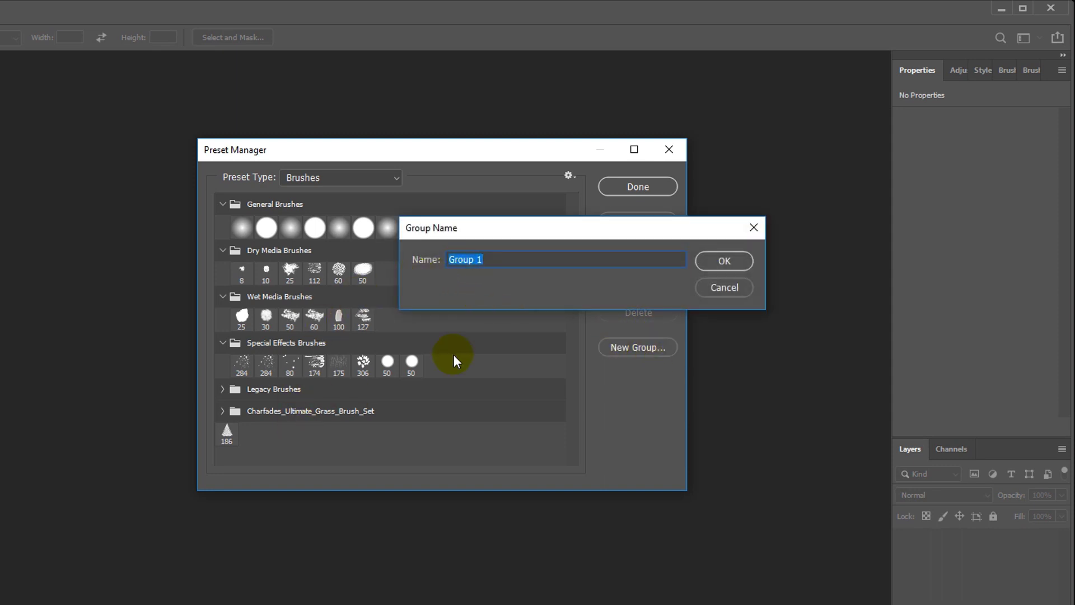
type("sdf")
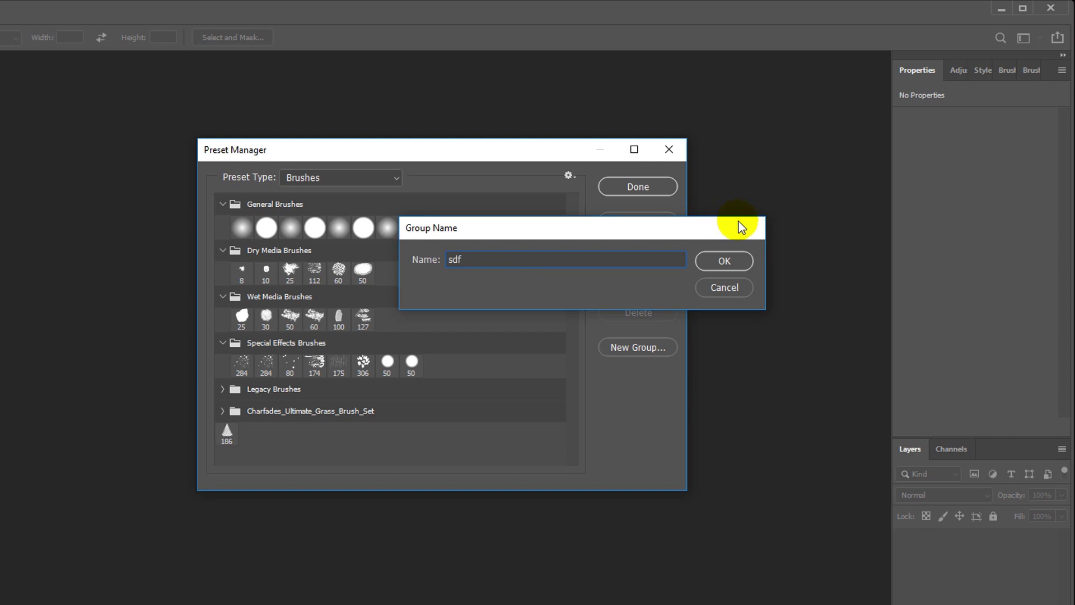
key("Escape")
Step: Switch the preset type through Swatches, Gradients, Styles and Patterns
left_click(361, 178)
left_click(359, 204)
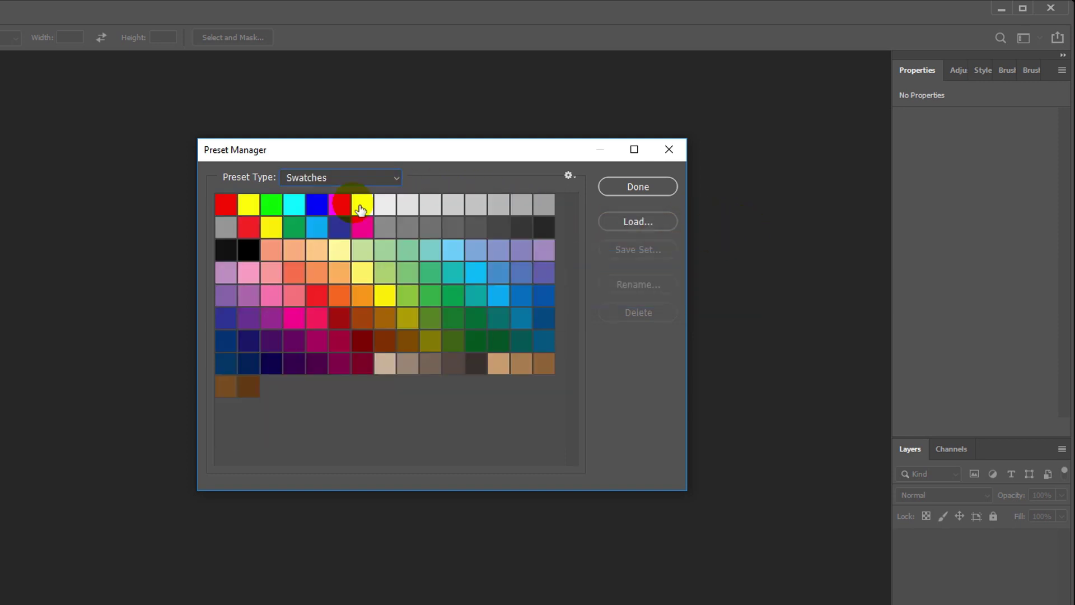
left_click(351, 177)
left_click(336, 218)
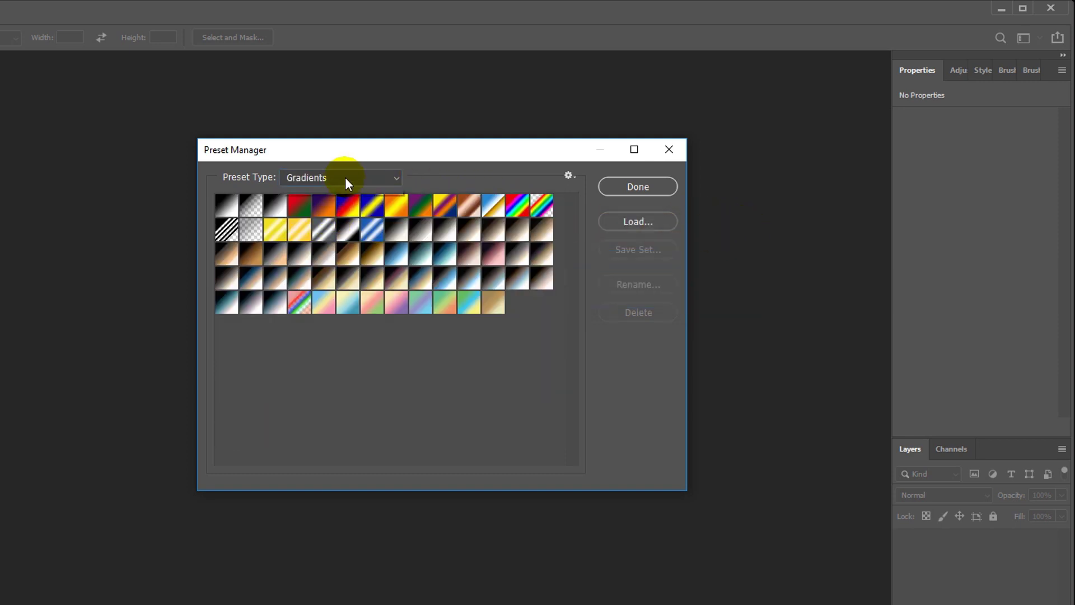
left_click(345, 177)
left_click(337, 231)
left_click(345, 177)
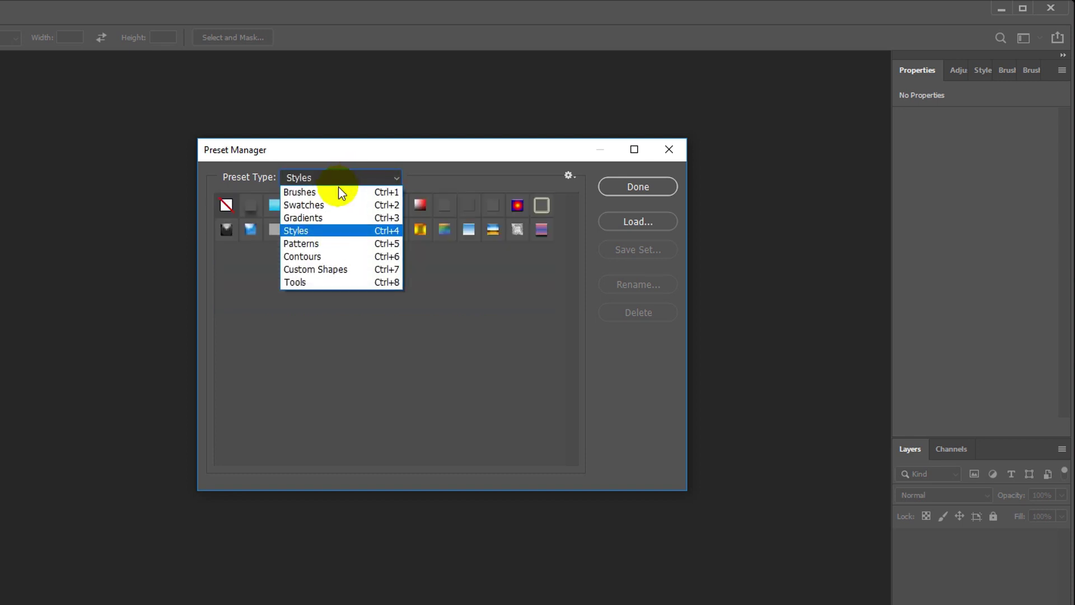
left_click(322, 244)
Step: Continue switching the preset type to Contours, Custom Shapes and Tools
left_click(337, 177)
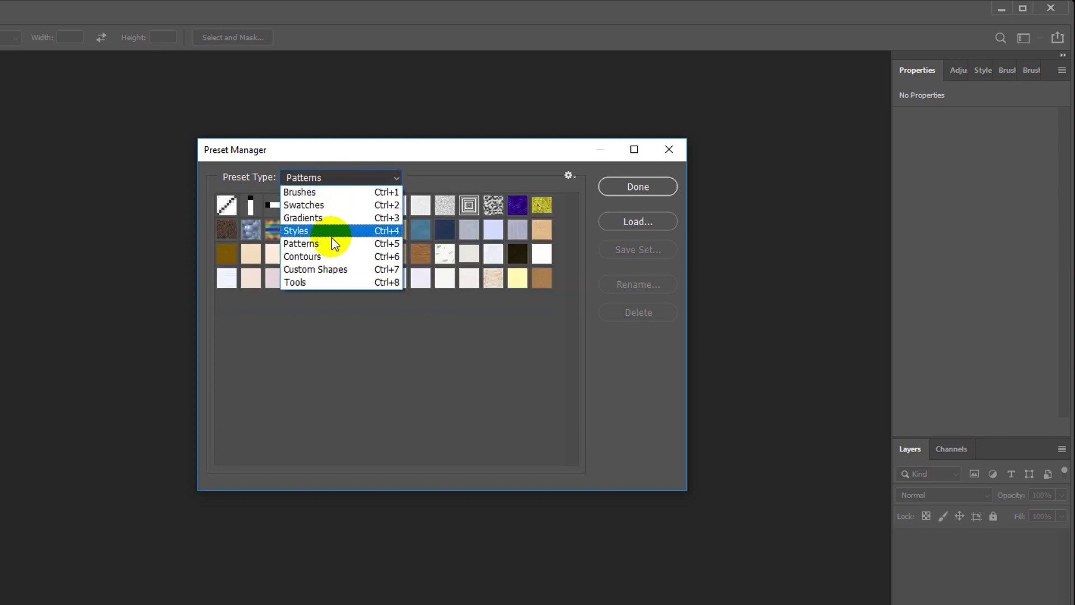
left_click(335, 262)
left_click(355, 179)
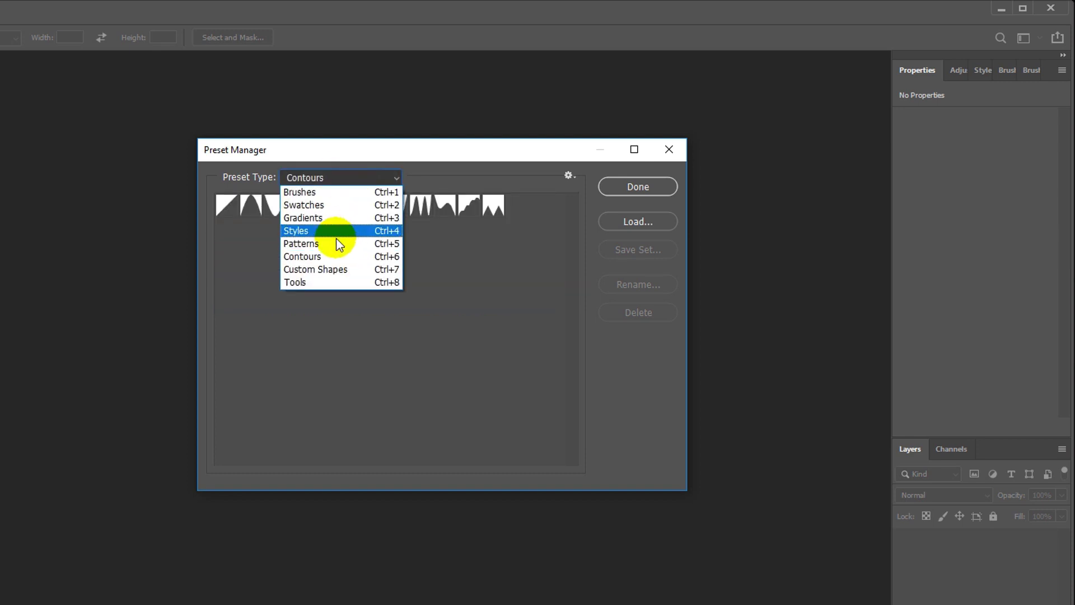
left_click(330, 270)
left_click(356, 177)
left_click(324, 276)
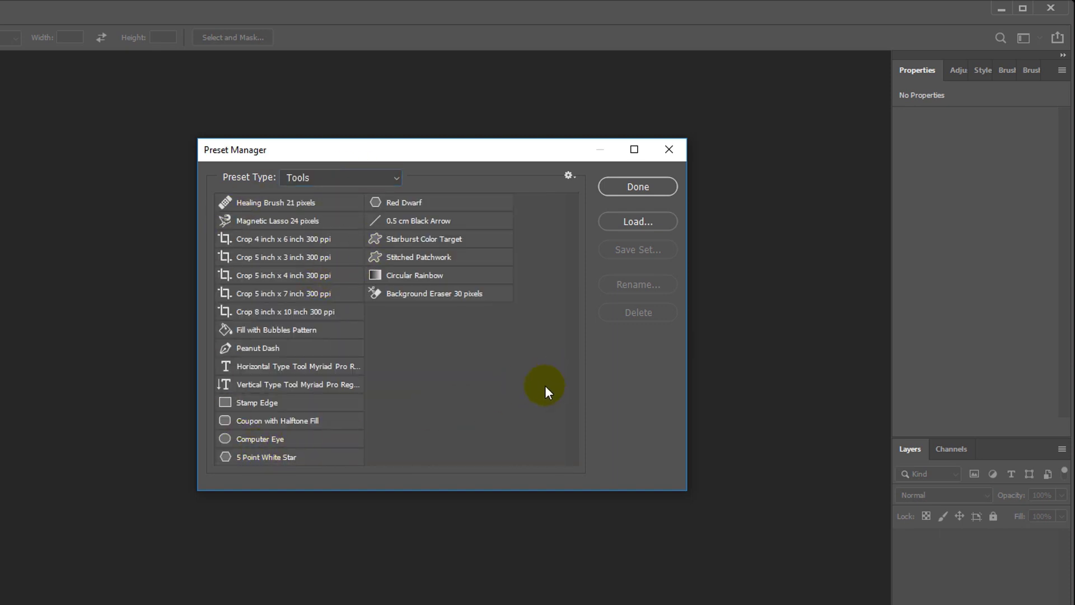
Step: Return to the Patterns preset type, then close the Preset Manager
left_click(309, 177)
left_click(301, 245)
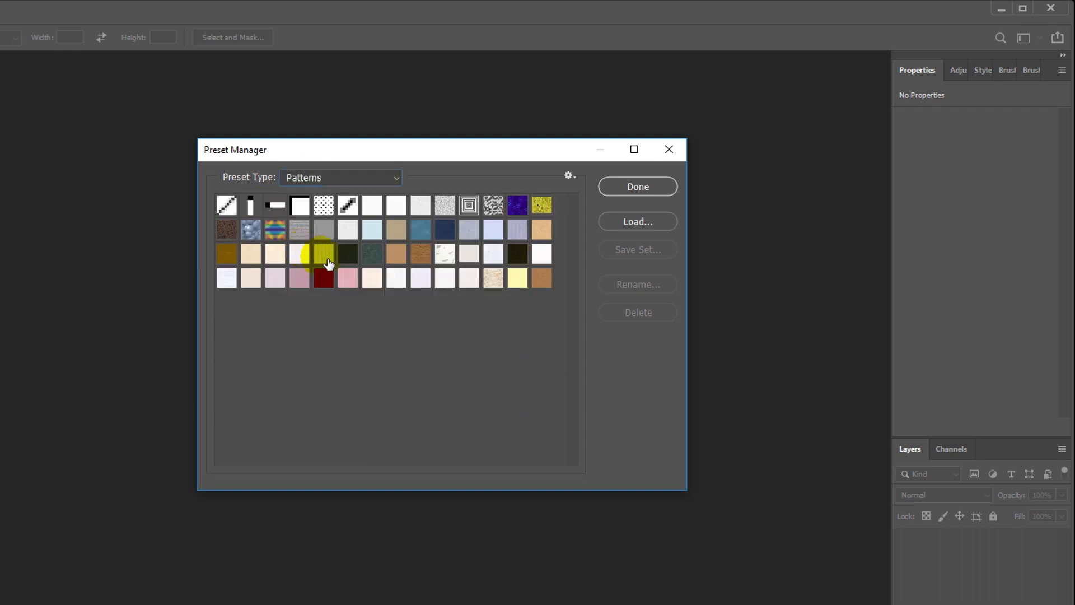
left_click(334, 176)
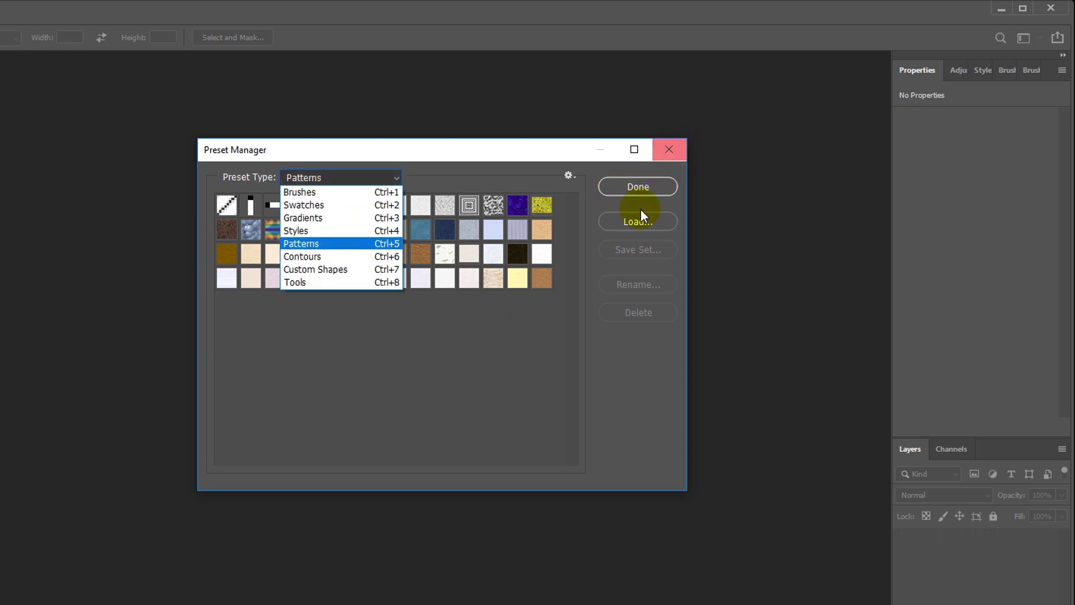
left_click(669, 150)
left_click(669, 150)
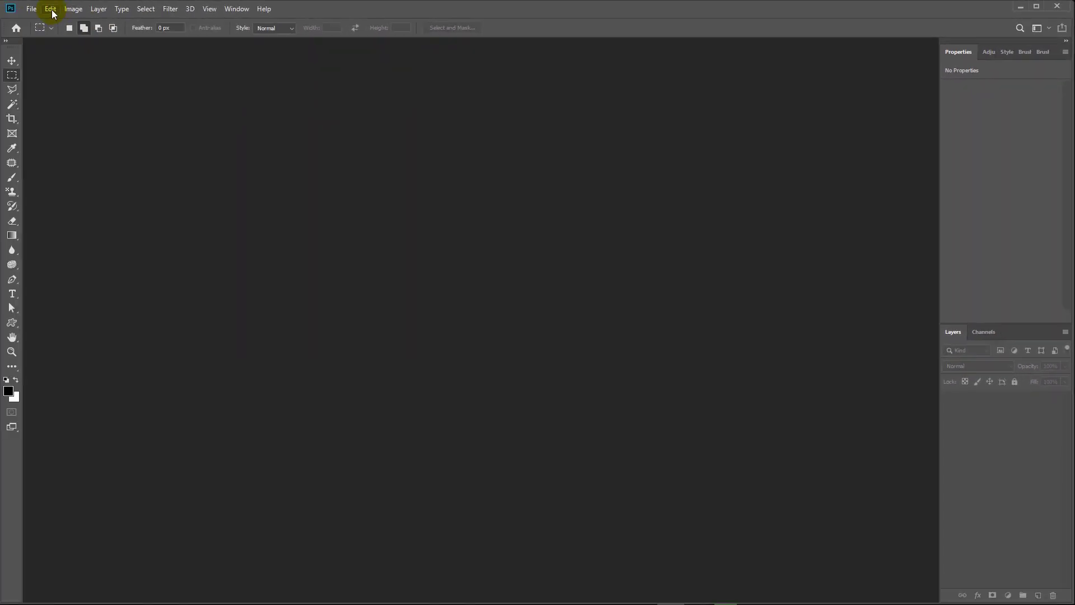
Step: Run Edit > Presets > Migrate Presets and acknowledge both messages
left_click(52, 9)
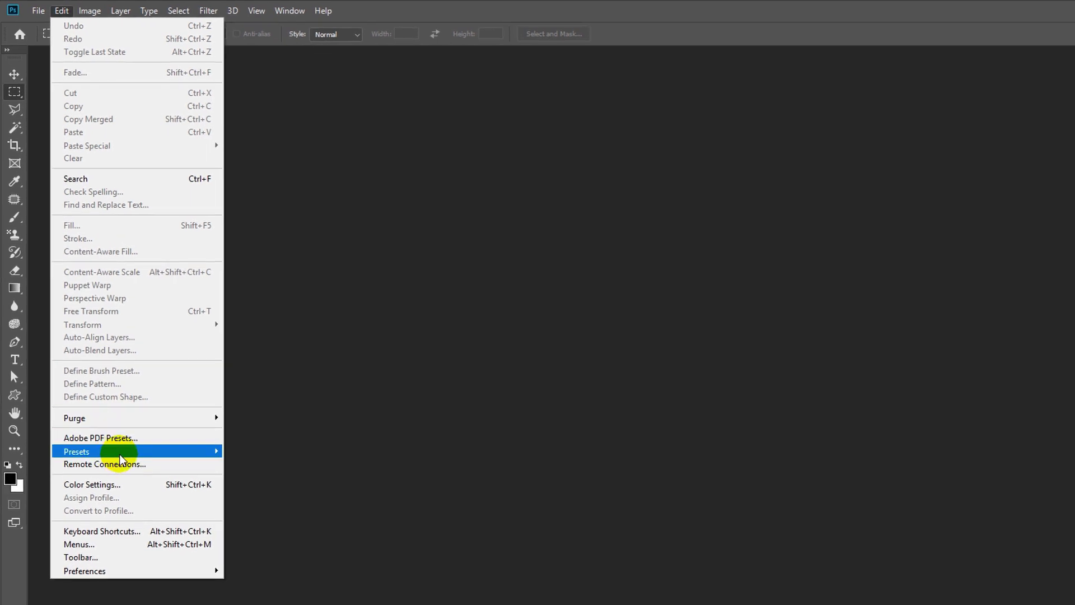
mouse_move(135, 452)
left_click(261, 463)
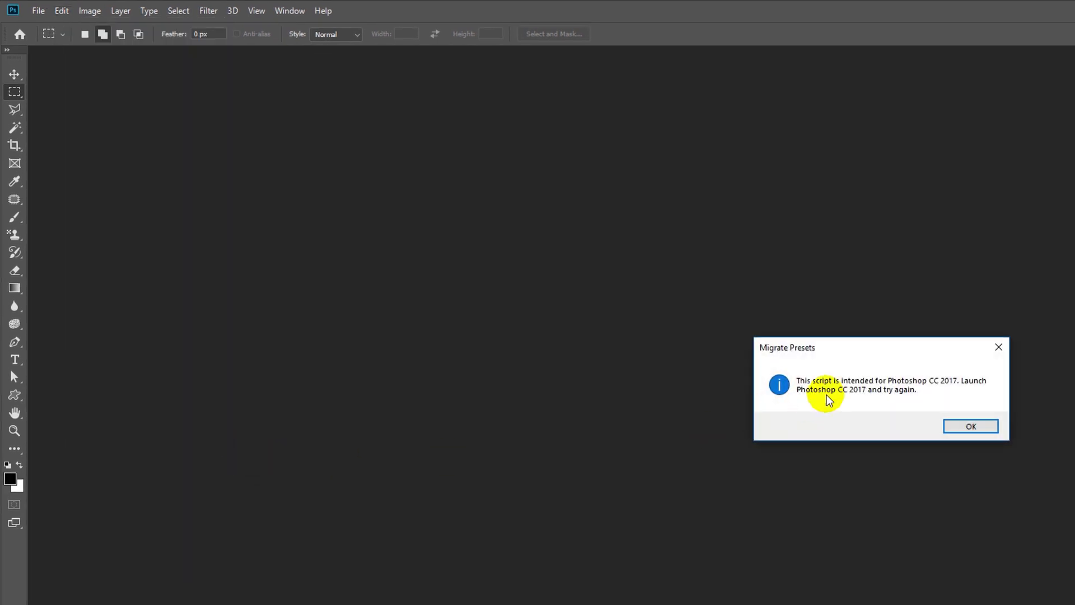
left_click(972, 427)
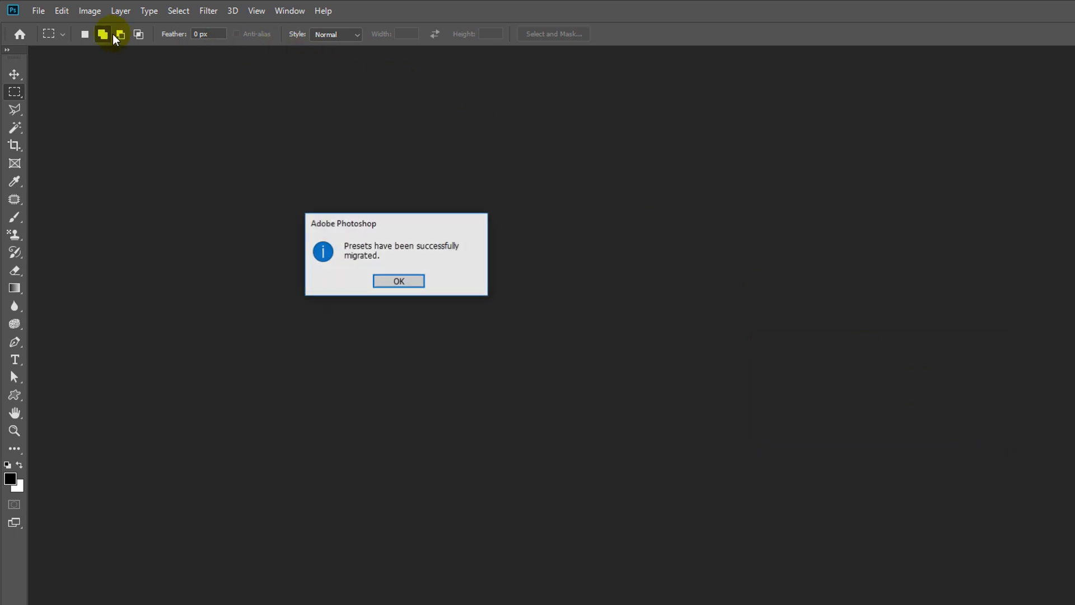
left_click(392, 281)
mouse_move(84, 391)
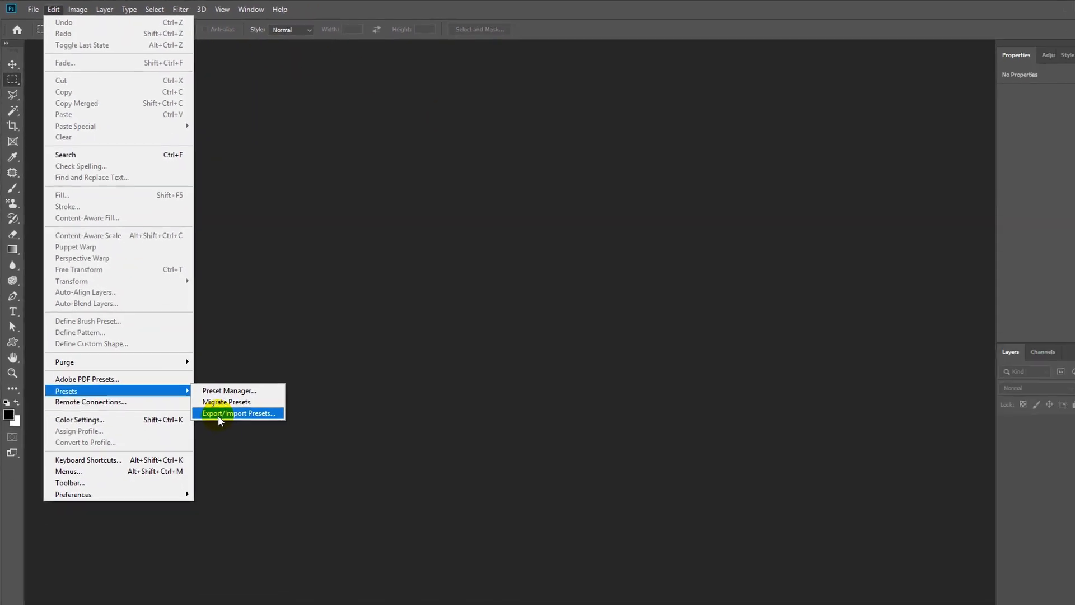
Step: Open Export/Import Presets, move it left, and compare its Export and Import Presets tabs
left_click(206, 392)
left_click(620, 137)
left_click_drag(616, 112, 499, 113)
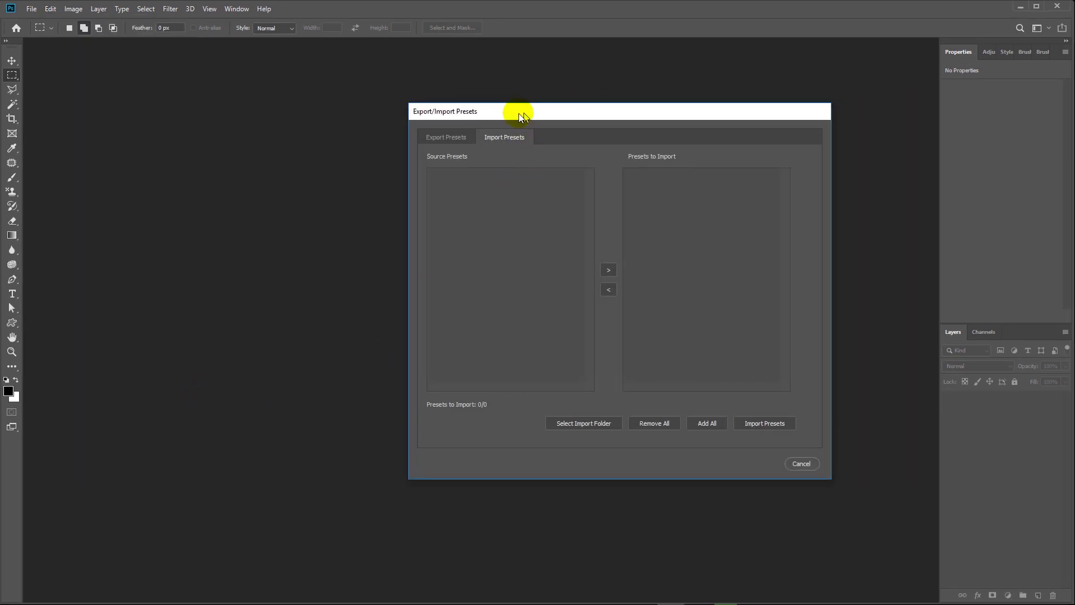
left_click(430, 138)
left_click(479, 139)
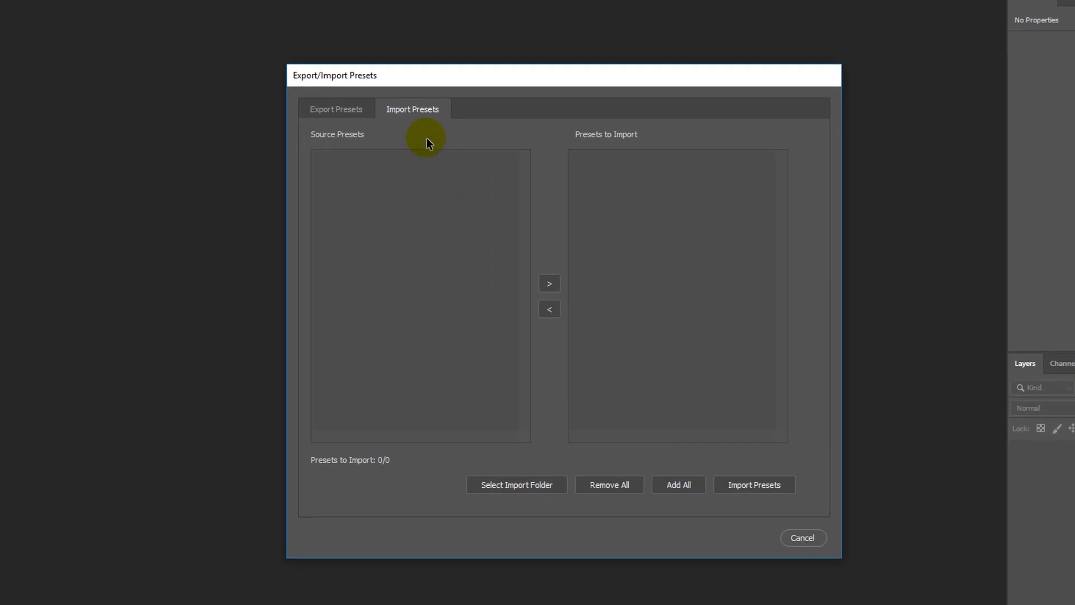
left_click(447, 138)
left_click(397, 112)
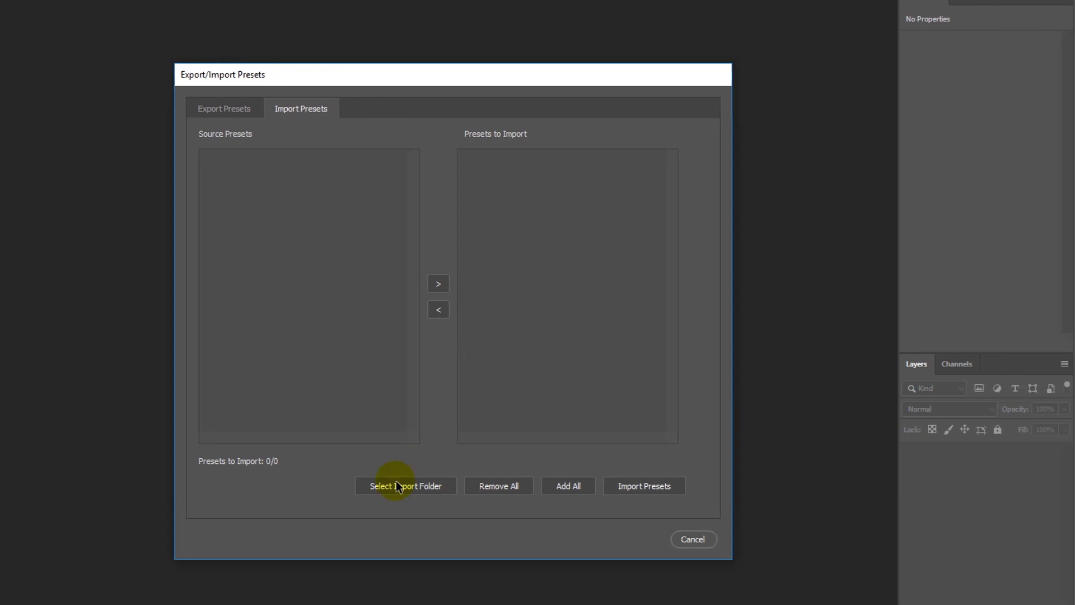
Step: Start choosing an import folder, cancel it, and close the Export/Import Presets dialog
left_click(397, 485)
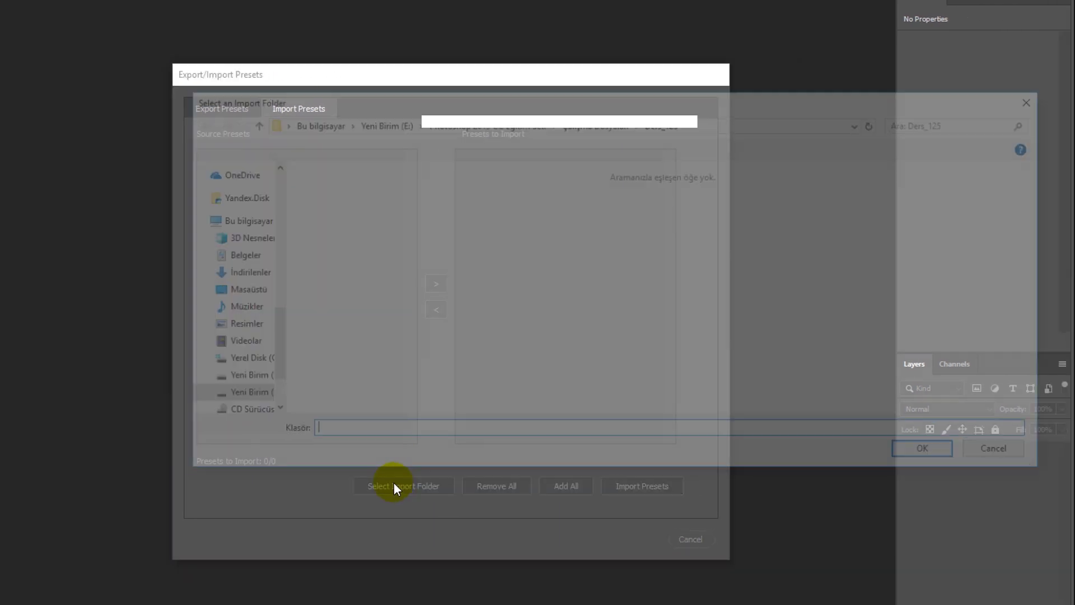
left_click(1041, 98)
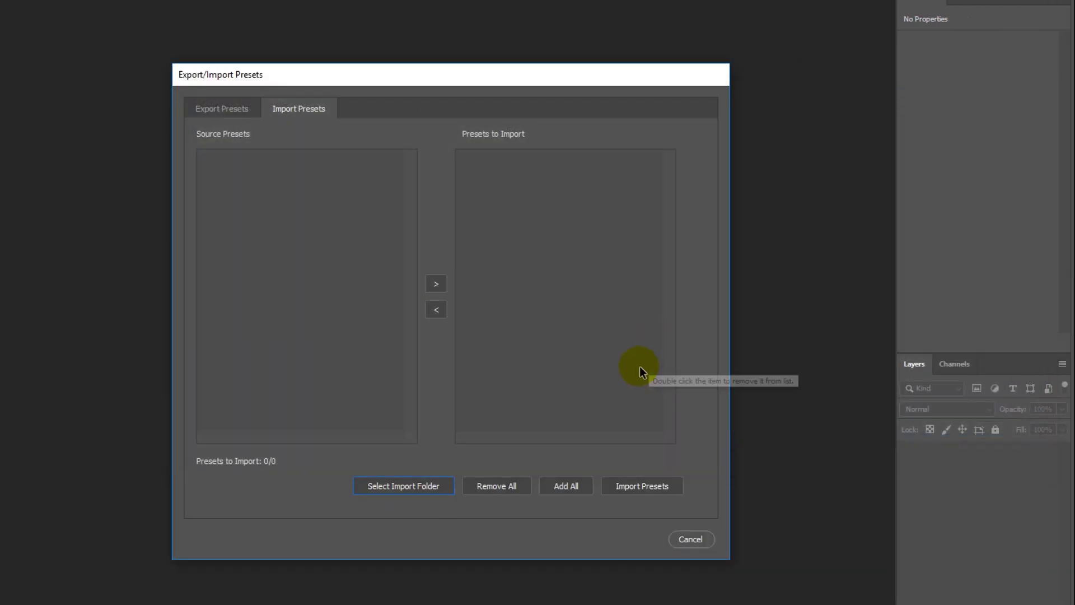
left_click(692, 539)
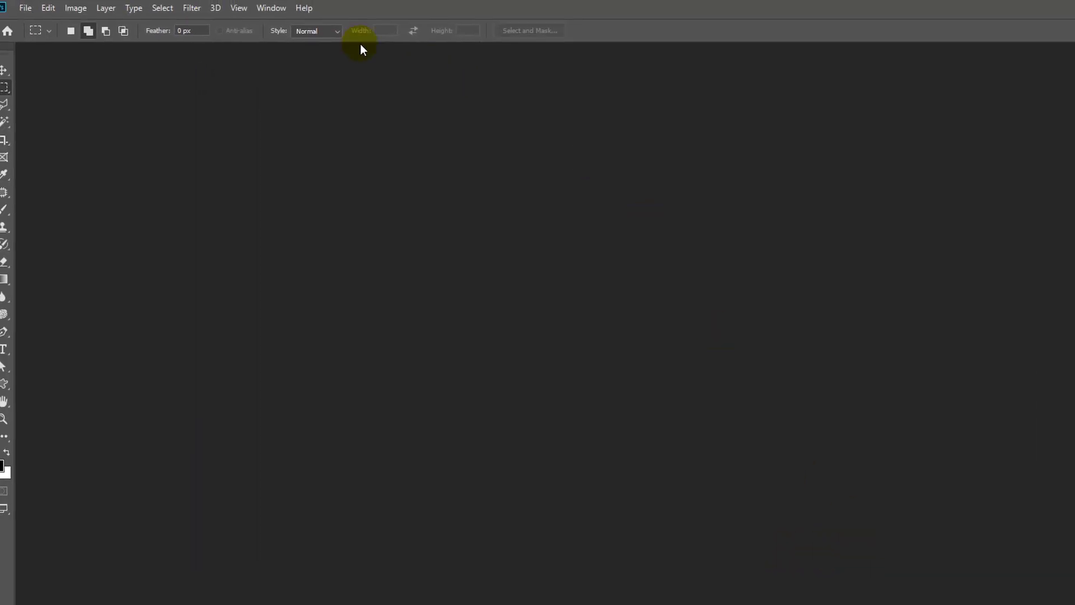
left_click(60, 10)
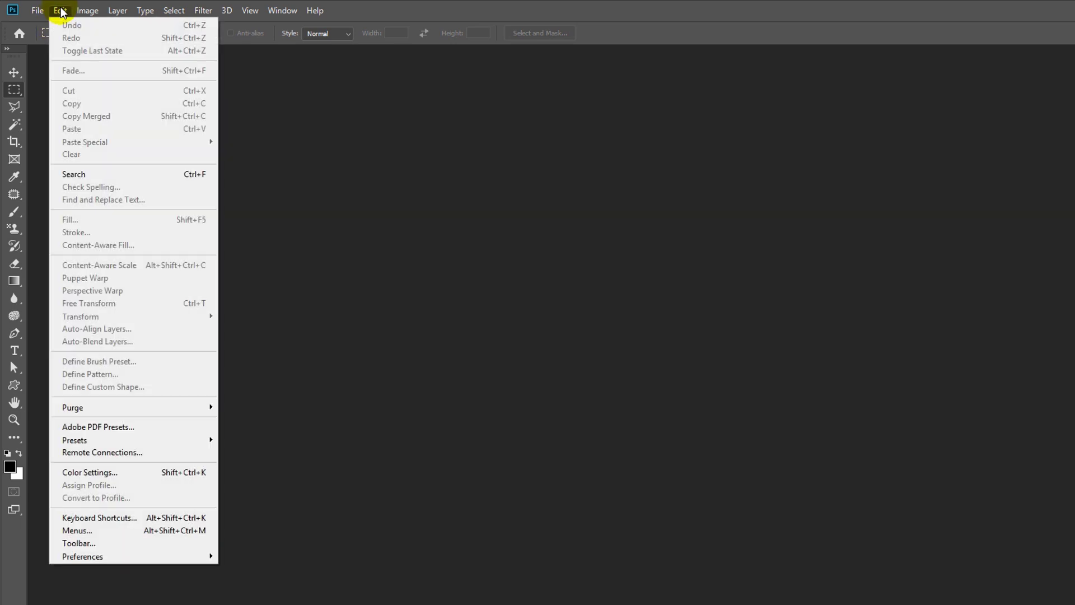
left_click(118, 454)
left_click_drag(435, 128, 531, 128)
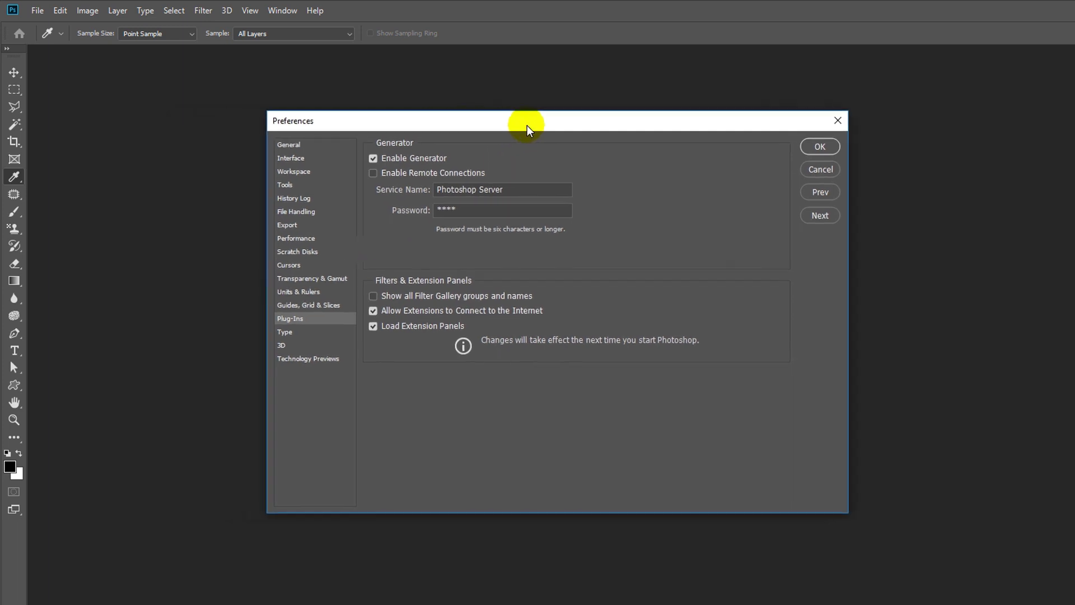
left_click(482, 211)
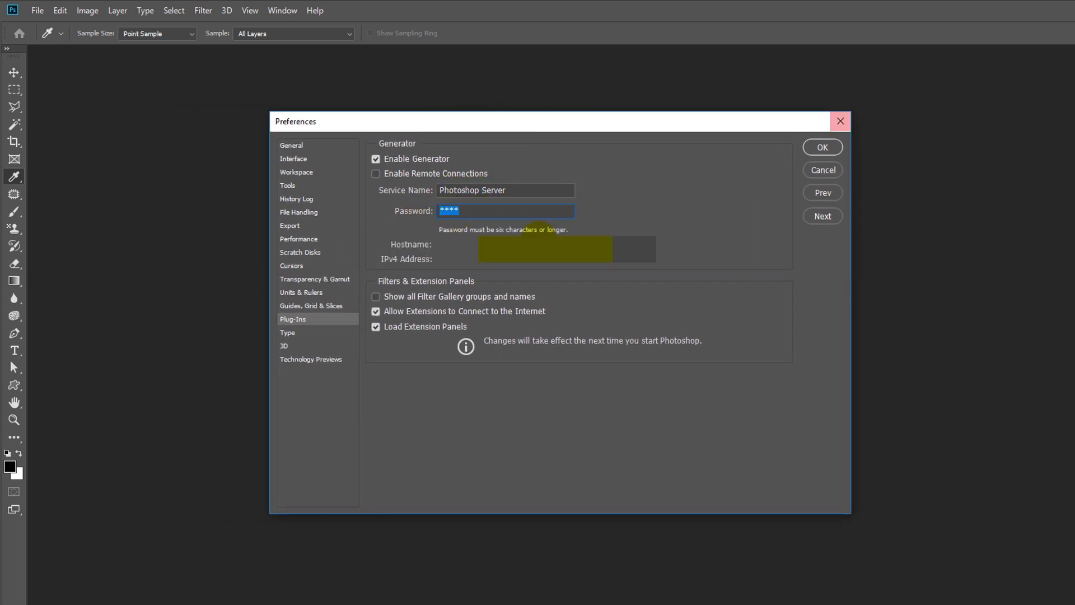
left_click(840, 121)
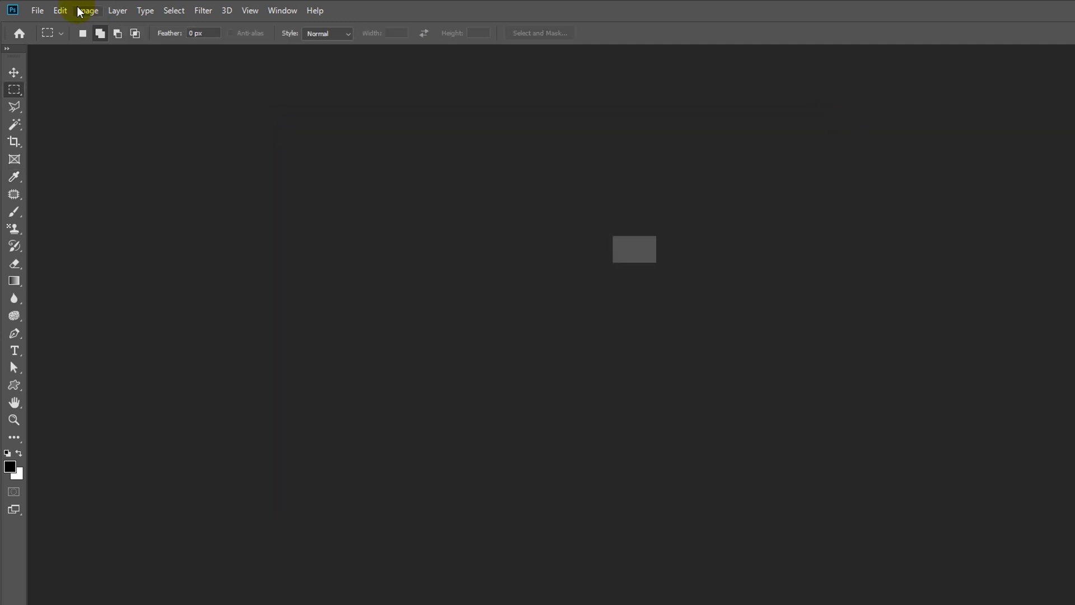
Step: Open Edit > Color Settings, showing North America General Purpose 2 with sRGB IEC61966-2.1
left_click(63, 10)
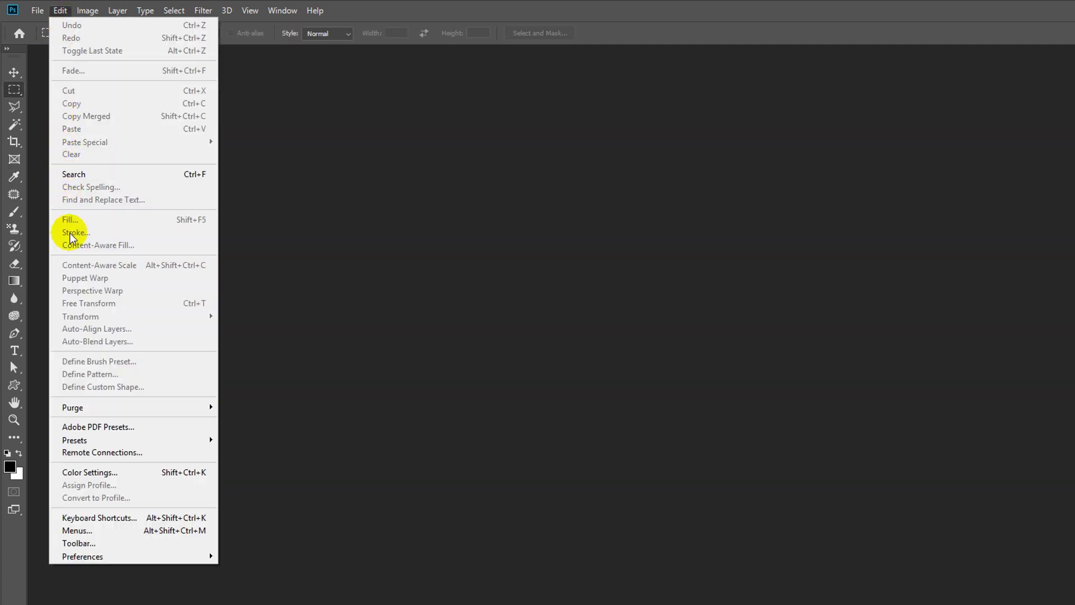
left_click(119, 475)
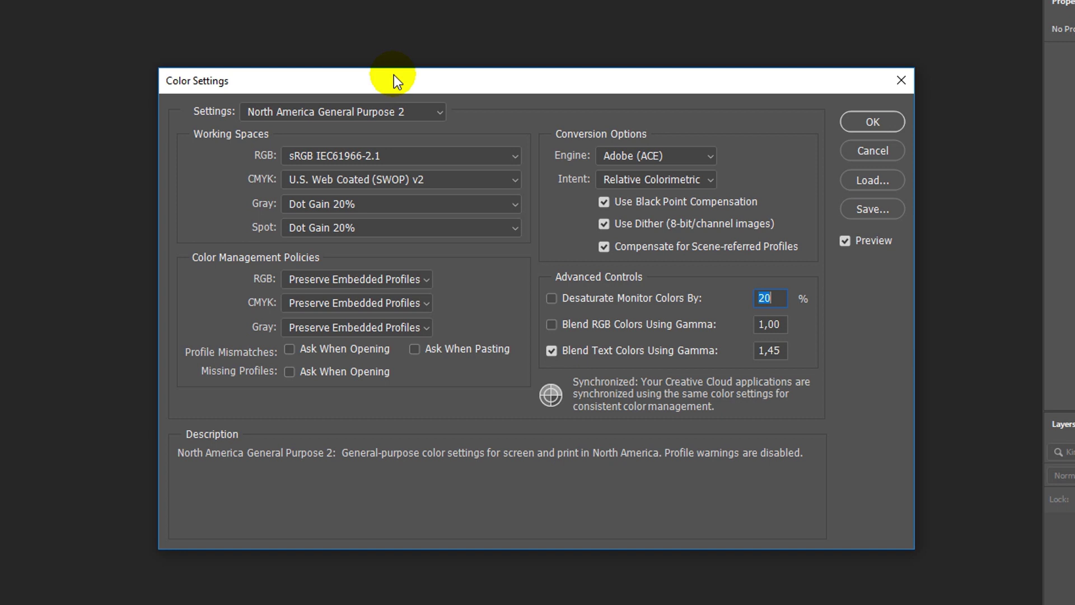
Step: Open the Settings preset list and close it, keeping North America General Purpose 2
left_click(387, 112)
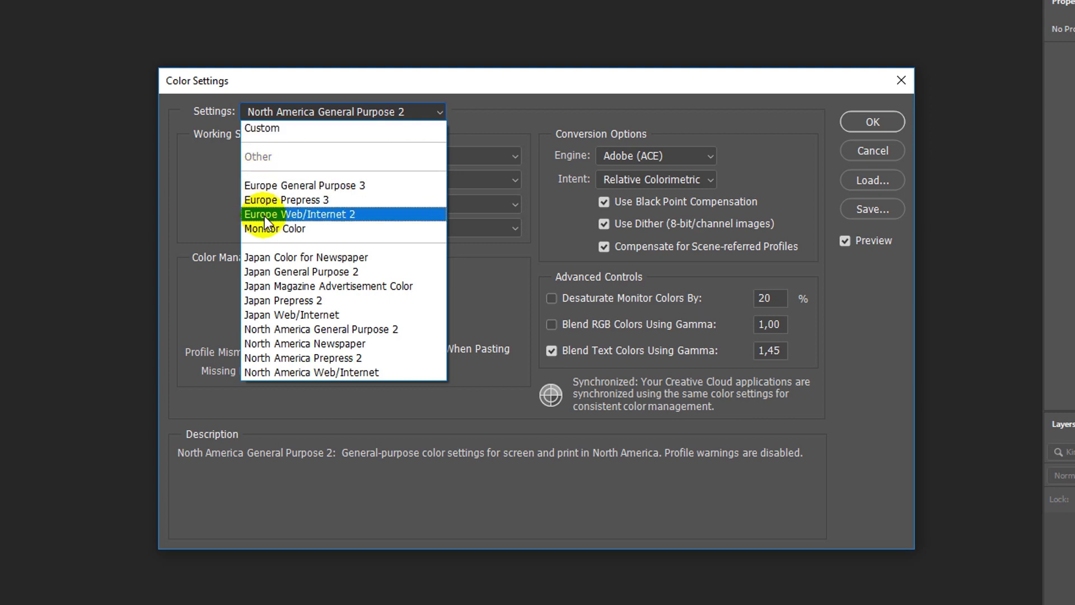
left_click(512, 159)
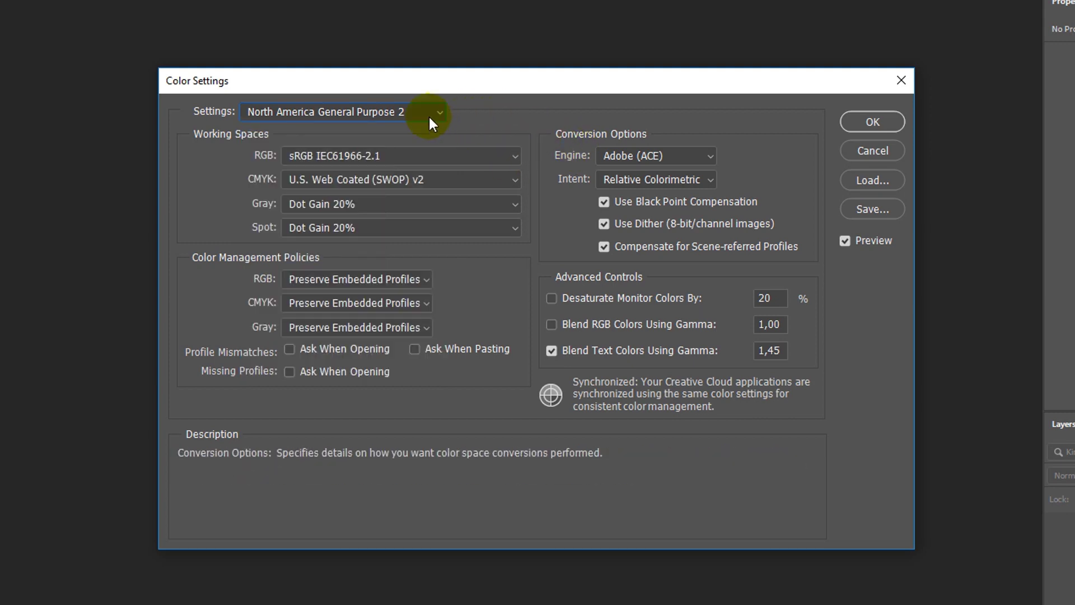
mouse_move(586, 406)
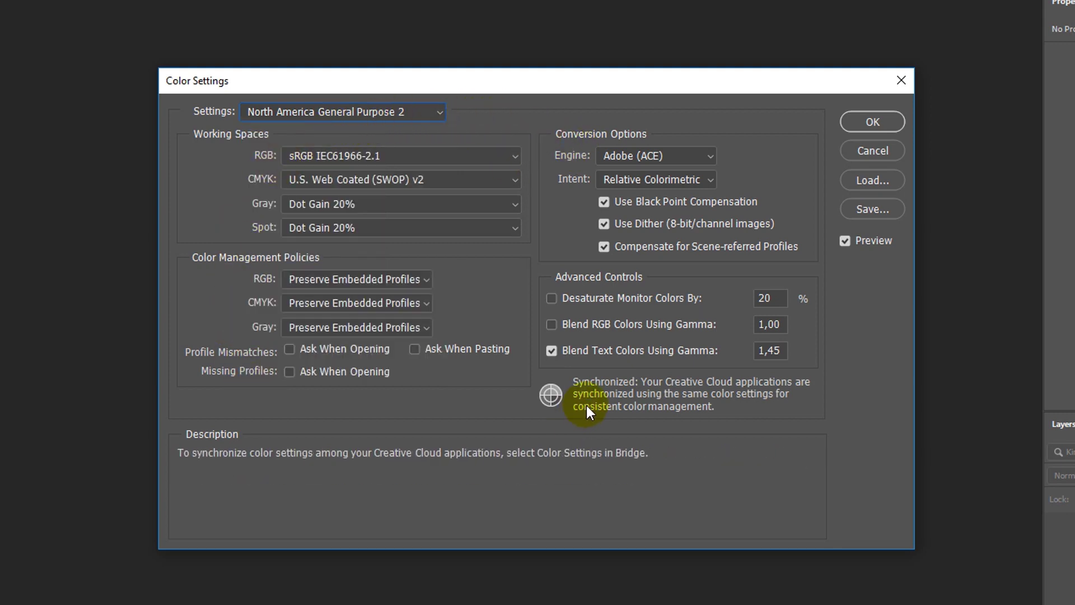
Step: Reopen Color Settings, check the preset list, close it unchanged, and show the Edit menu
left_click(860, 150)
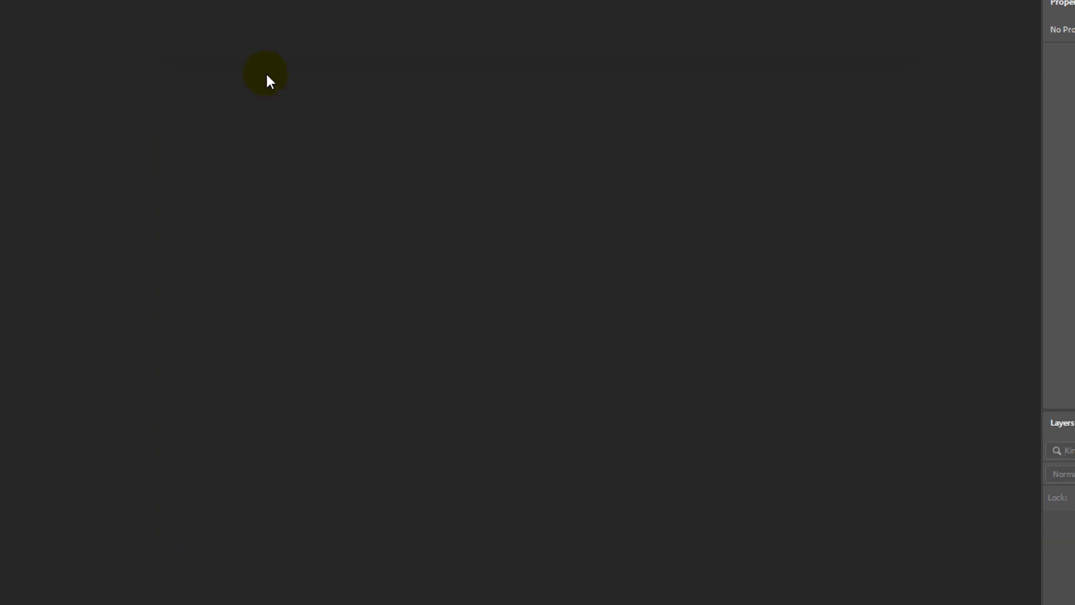
left_click(50, 9)
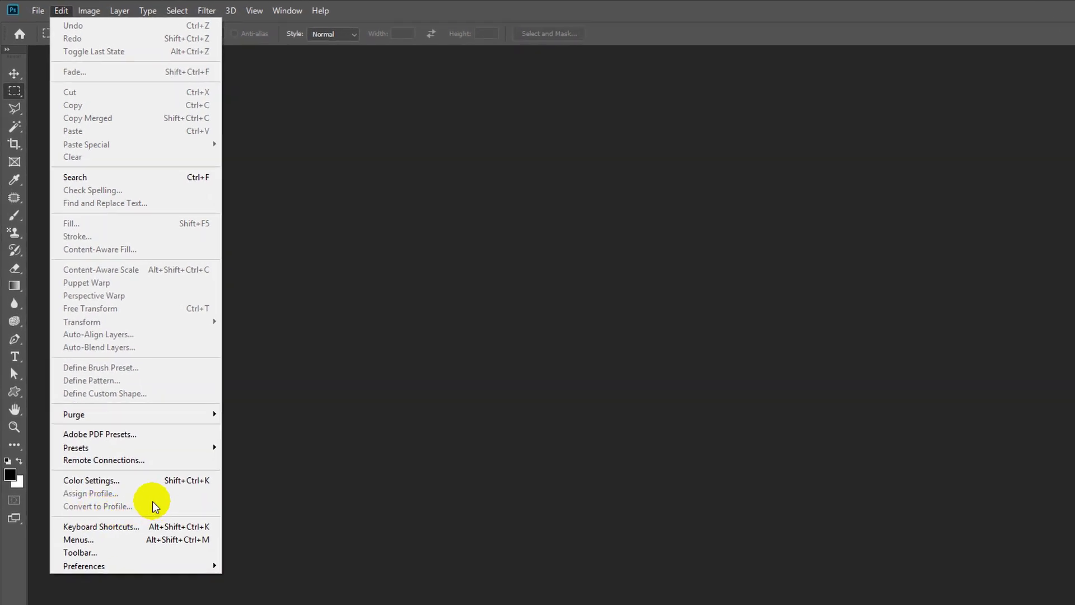
left_click(115, 482)
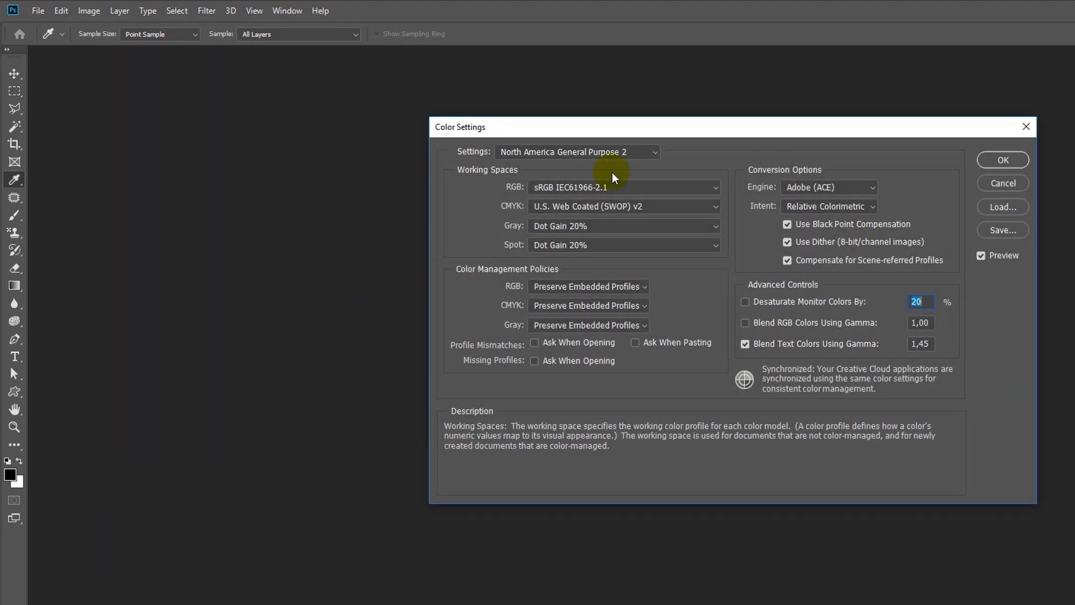
left_click(622, 154)
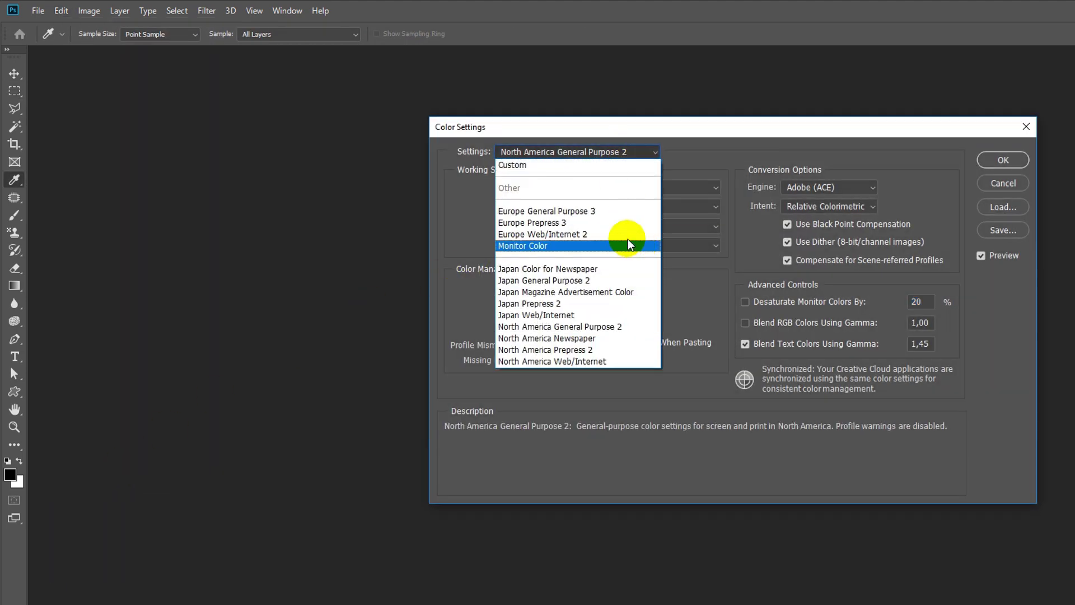
left_click(807, 146)
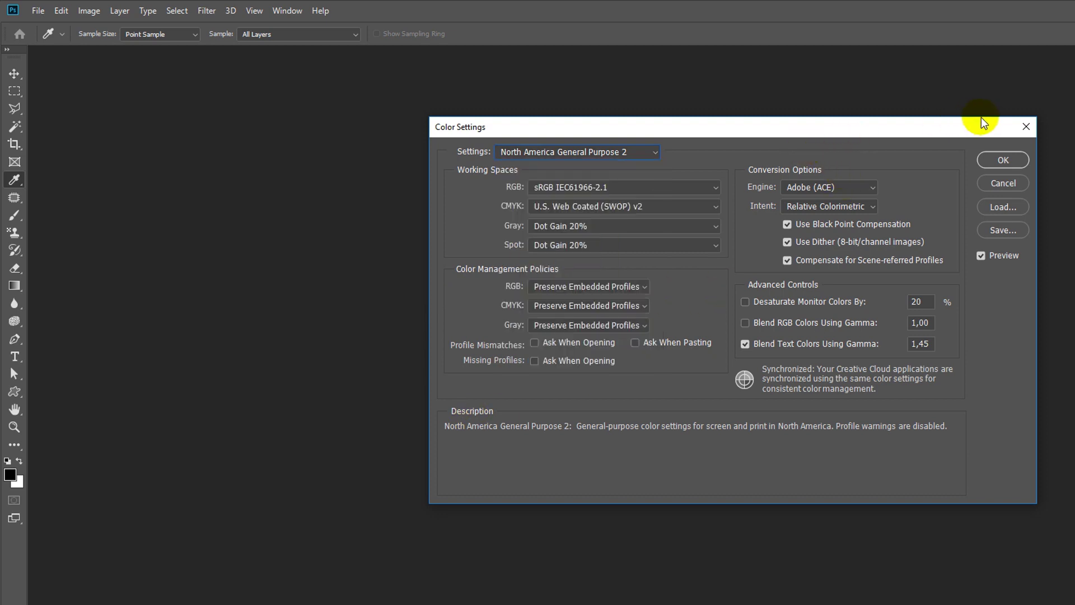
left_click(1026, 126)
left_click(63, 11)
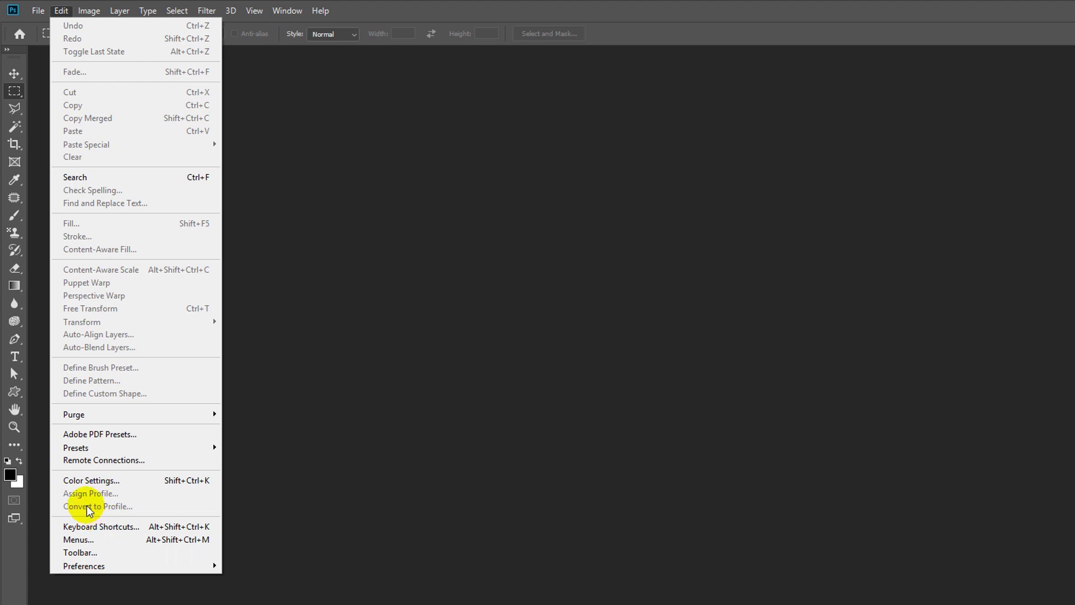
Step: Open Keyboard Shortcuts and Menus, expand File, and select New's Ctrl+N shortcut field
left_click(137, 527)
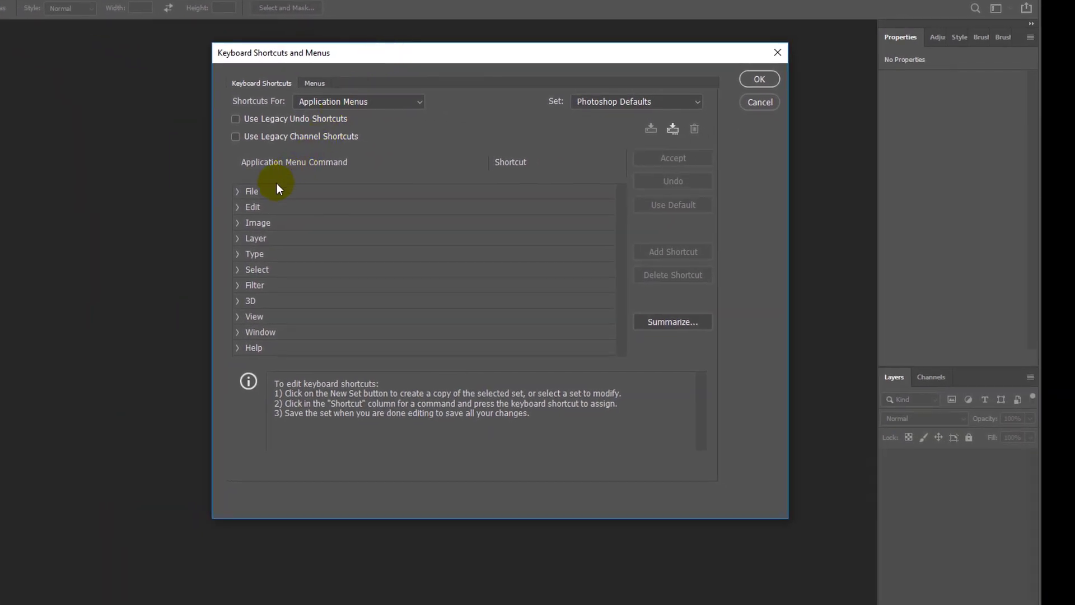
left_click(244, 193)
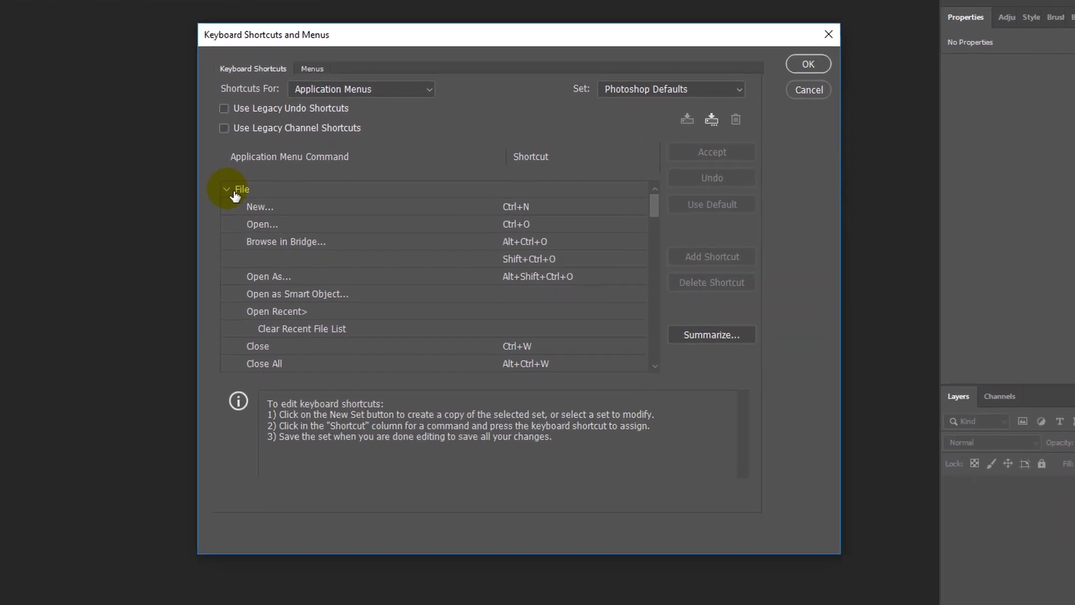
left_click(518, 207)
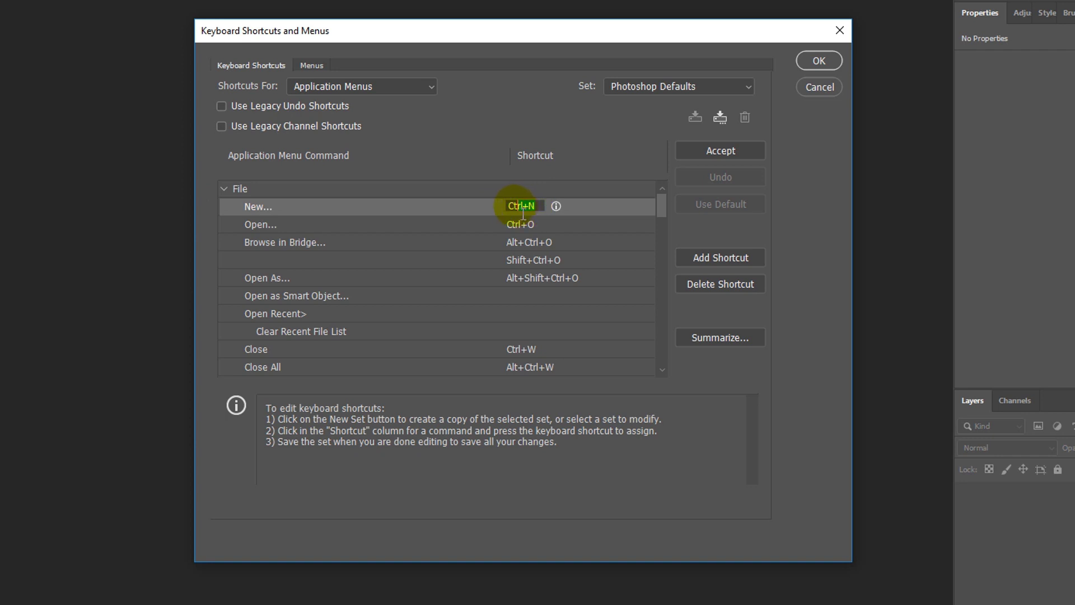
double_click(505, 212)
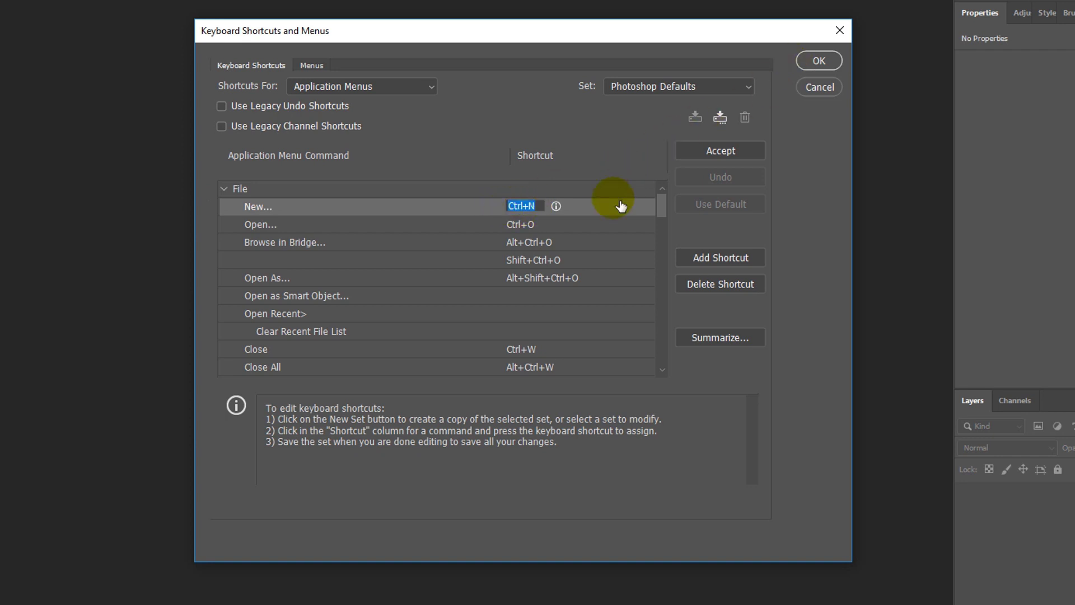
left_click(562, 209)
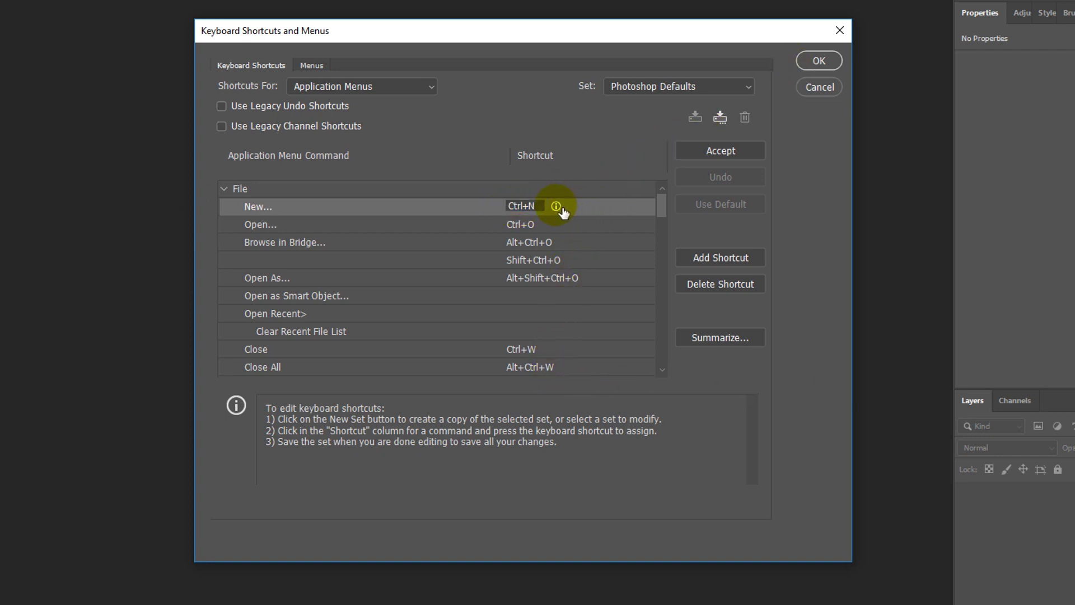
left_click(566, 227)
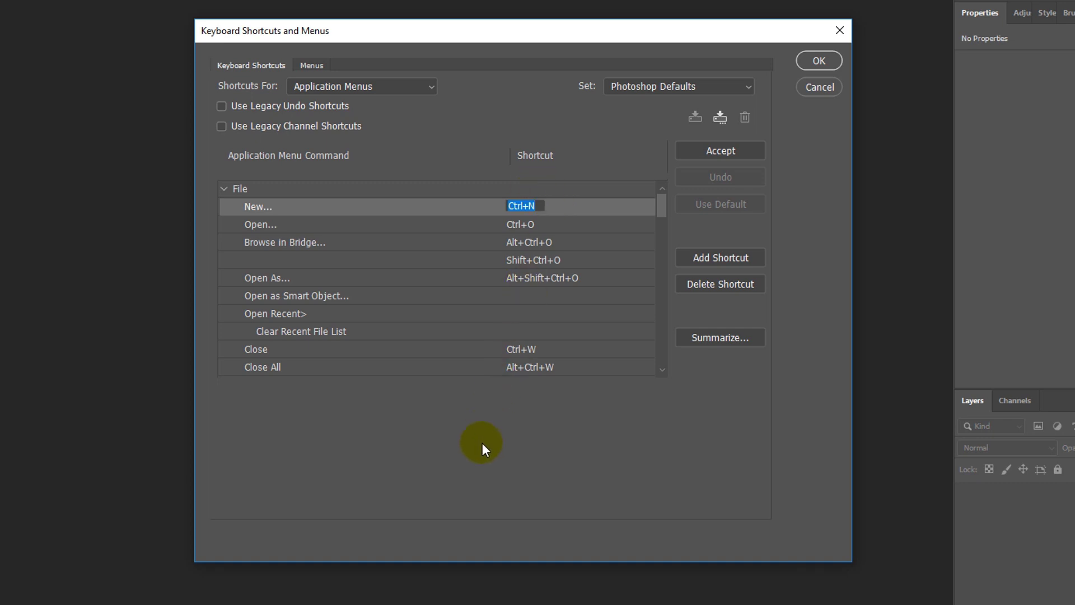
key("Return")
Step: Try Shift+O and then O as New's shortcut; both are rejected as invalid
left_click(539, 228)
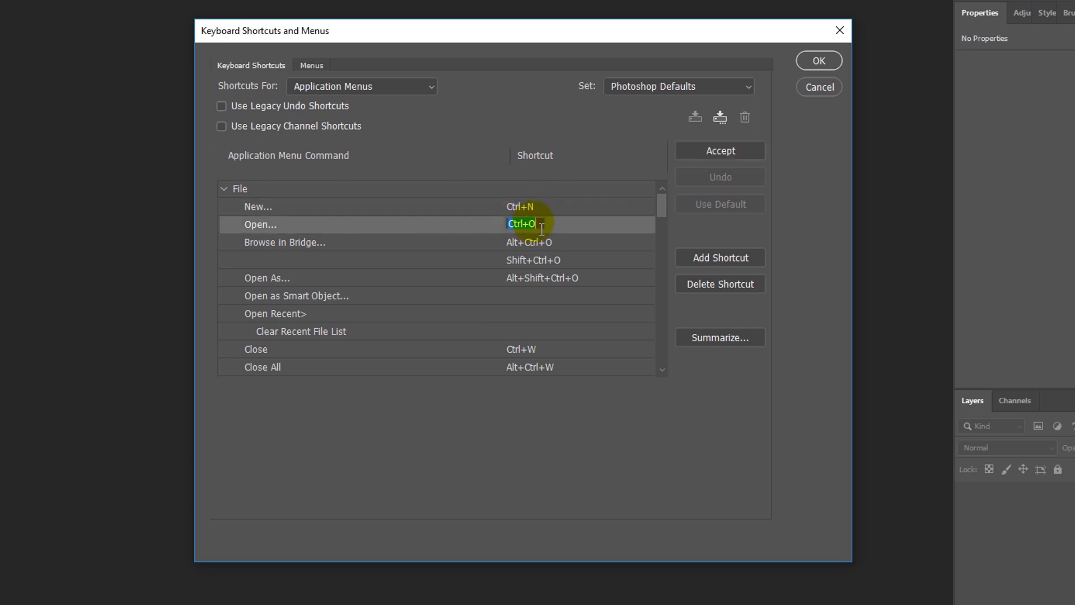
left_click(541, 209)
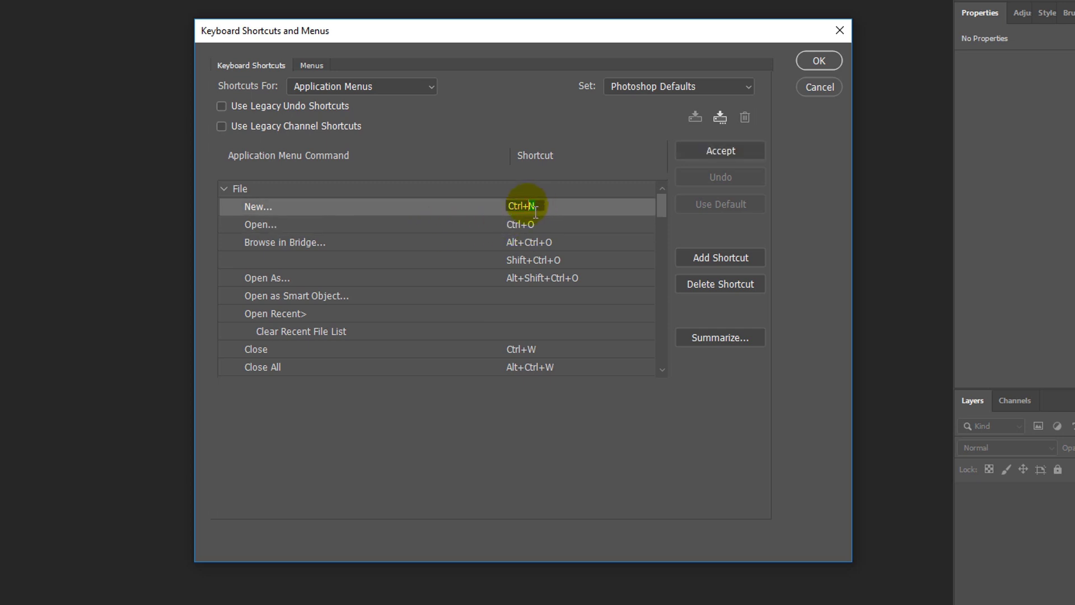
key("shift+o")
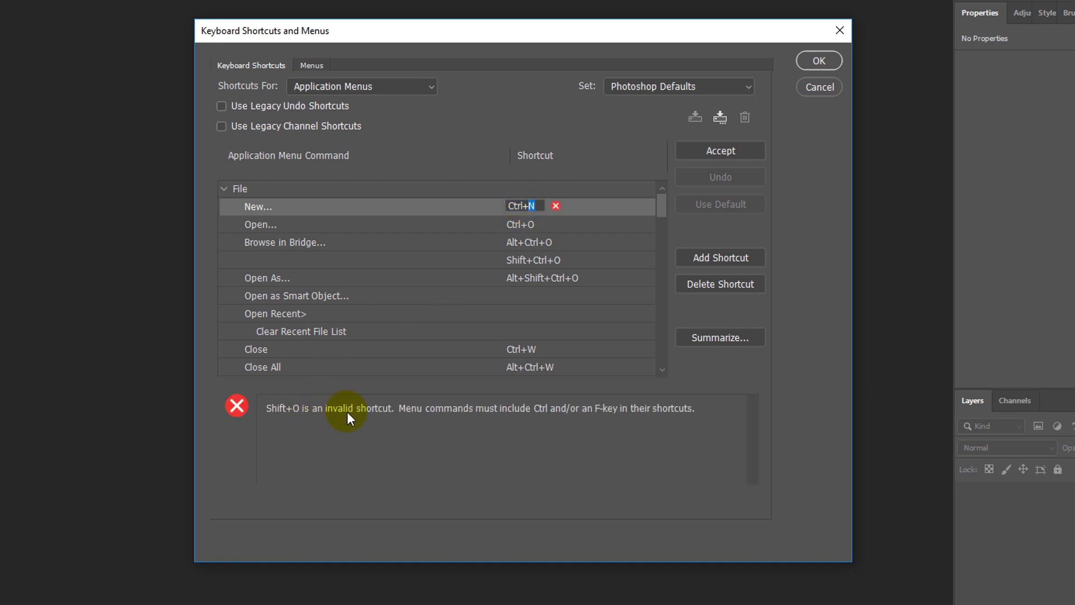
left_click(538, 210)
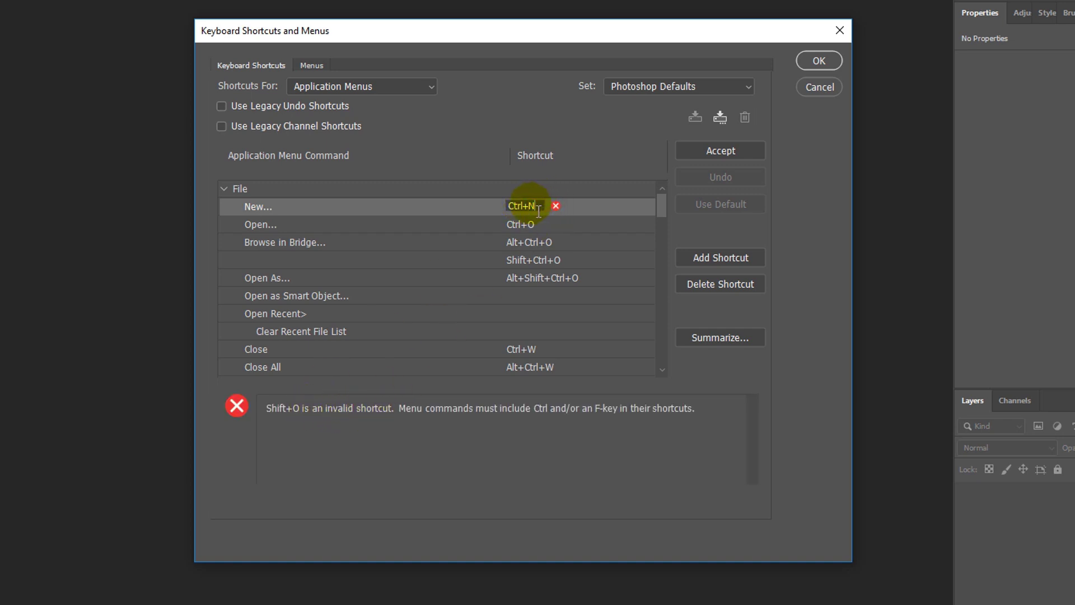
double_click(536, 210)
key("o")
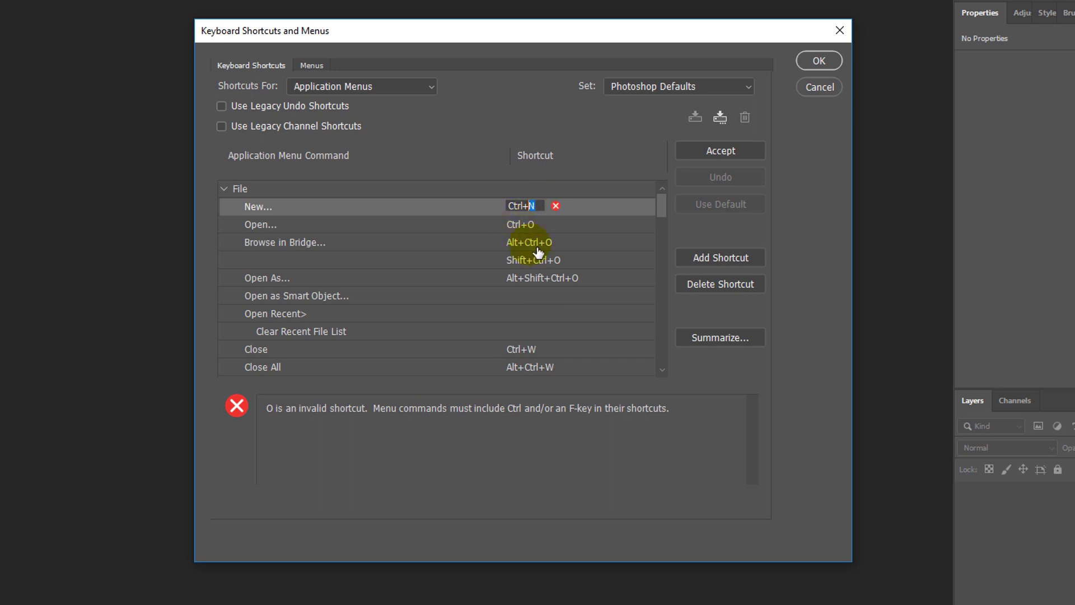
Step: Cancel the New shortcut edit and scroll the File commands past the Scripts entries to Exit (Ctrl+Q)
left_click(664, 204)
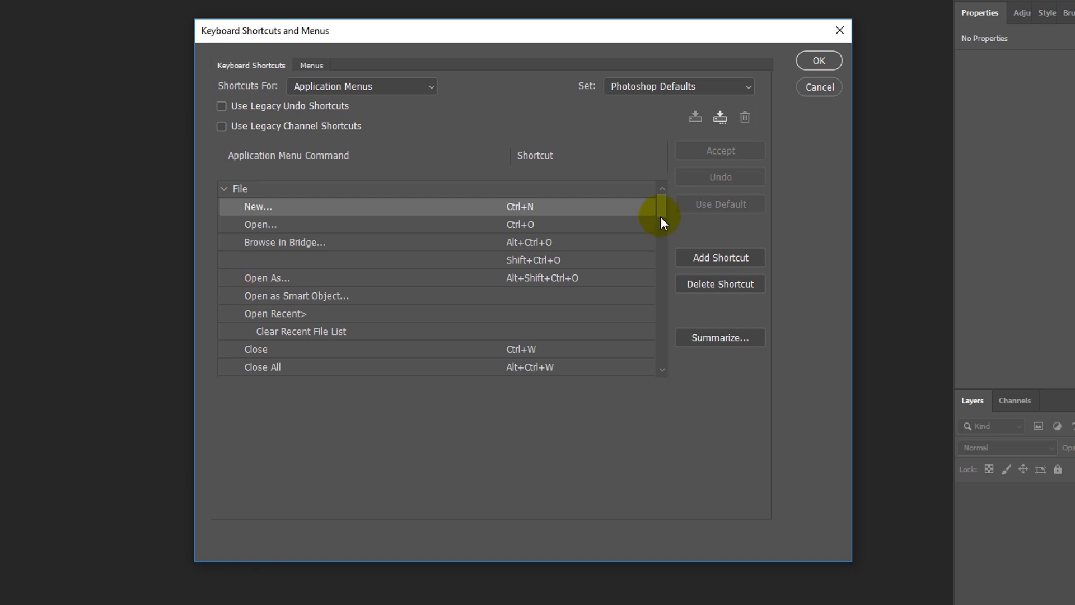
left_click_drag(660, 216, 662, 312)
left_click(286, 289)
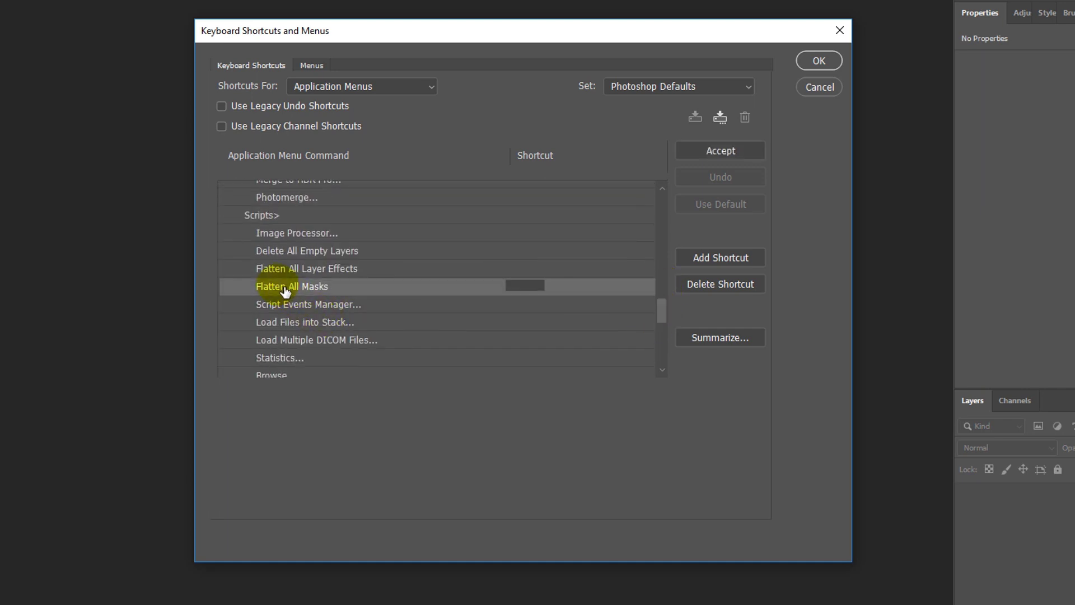
left_click(305, 304)
left_click(317, 340)
left_click(661, 350)
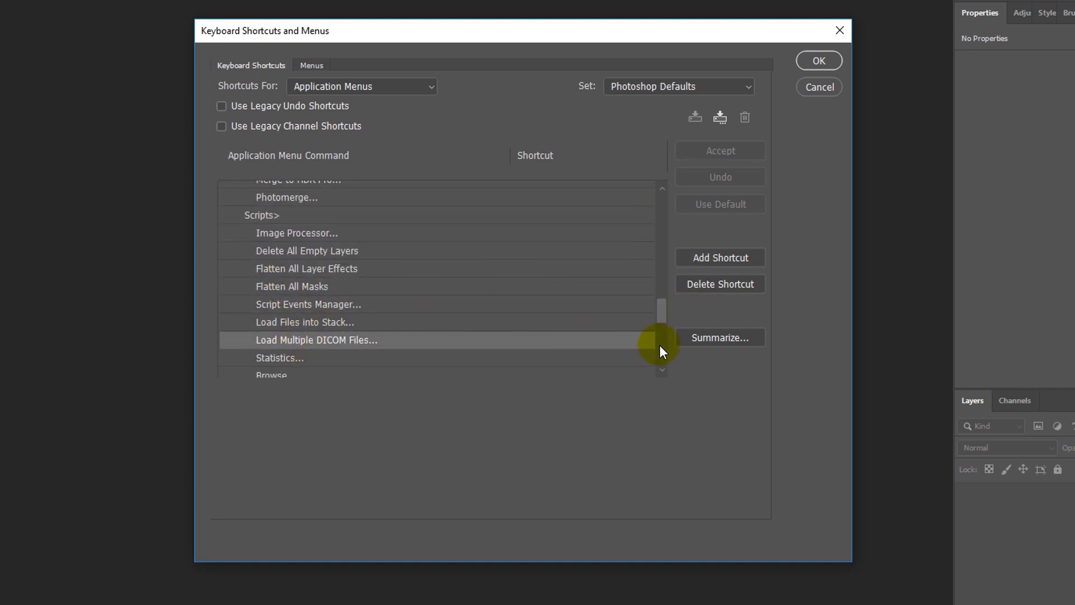
left_click_drag(663, 320, 664, 355)
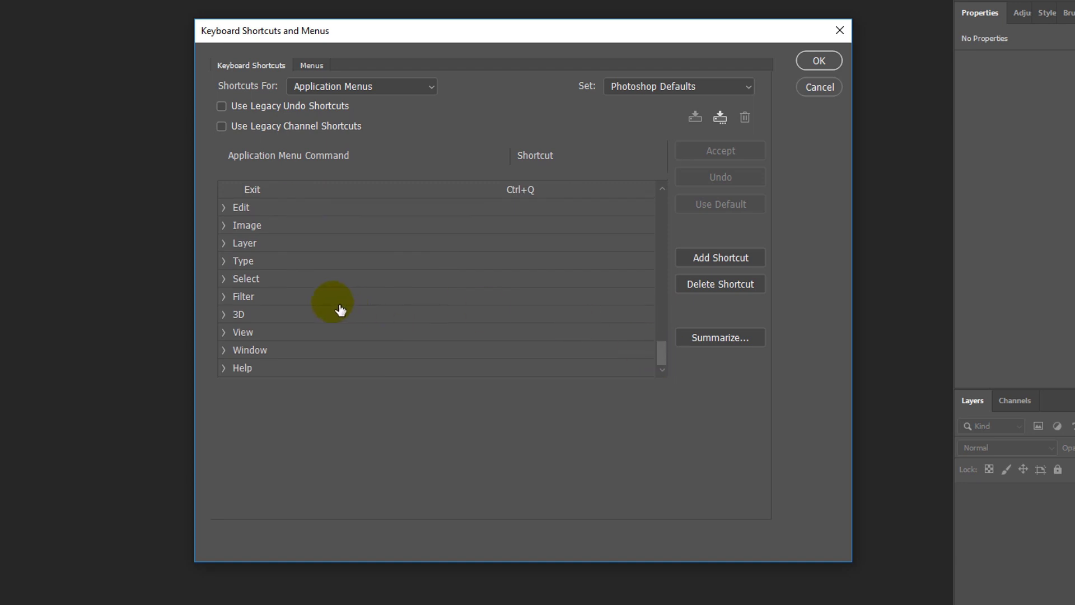
Step: Expand Edit, inspect Undo's Ctrl+Z, and try S for Toggle Last State, which is rejected
left_click(230, 211)
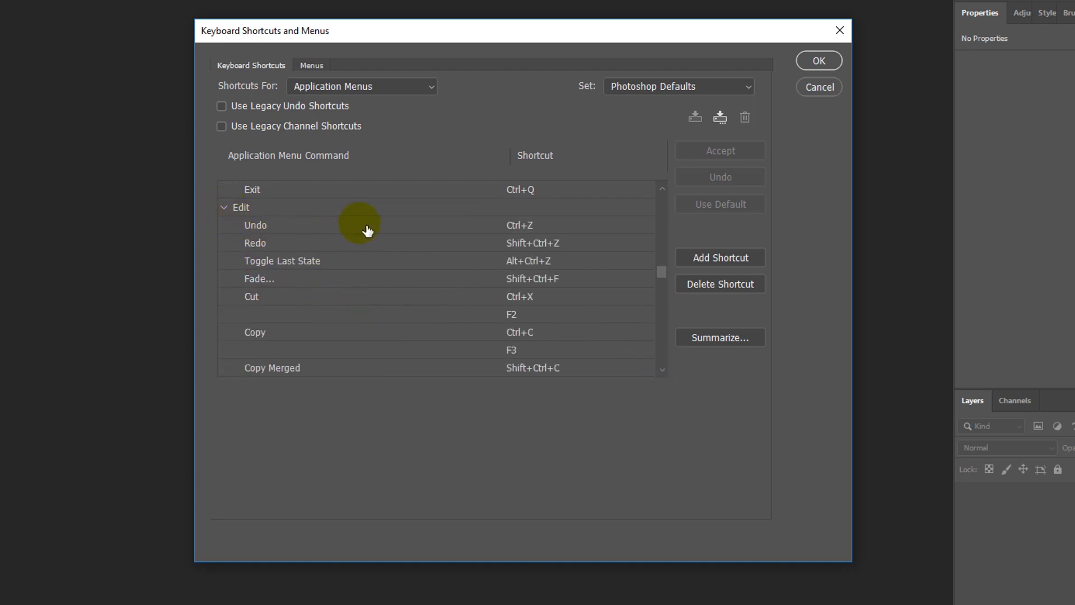
left_click(521, 225)
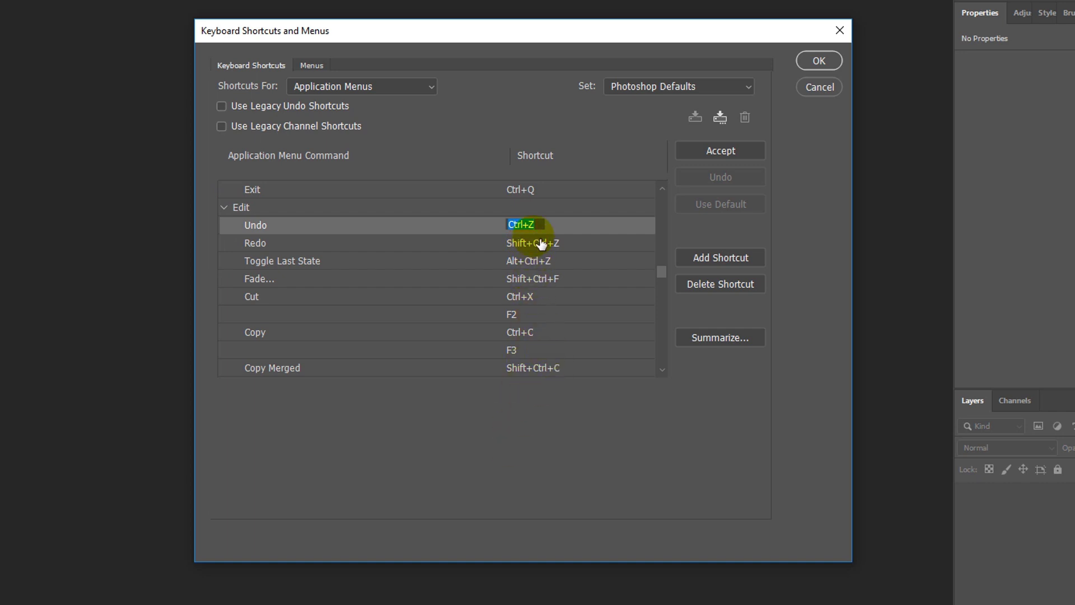
left_click(539, 244)
left_click(535, 226)
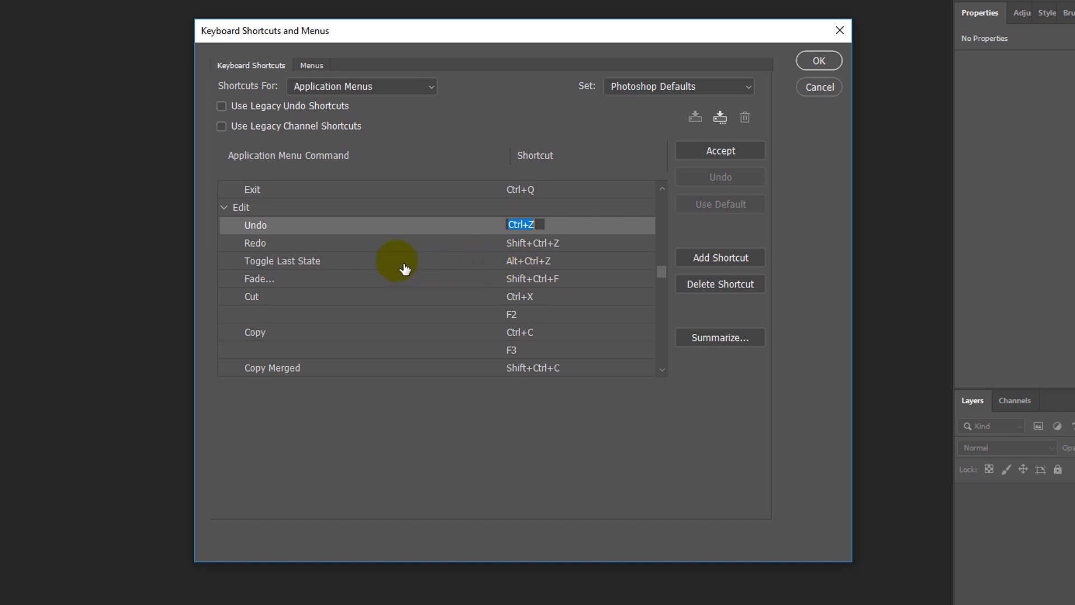
left_click(536, 263)
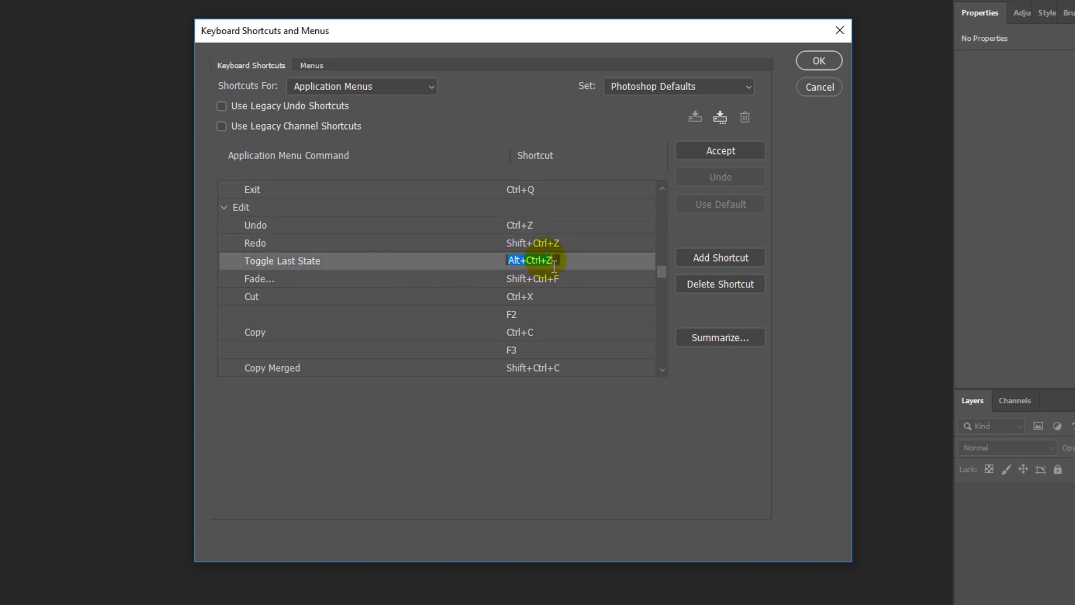
key("s")
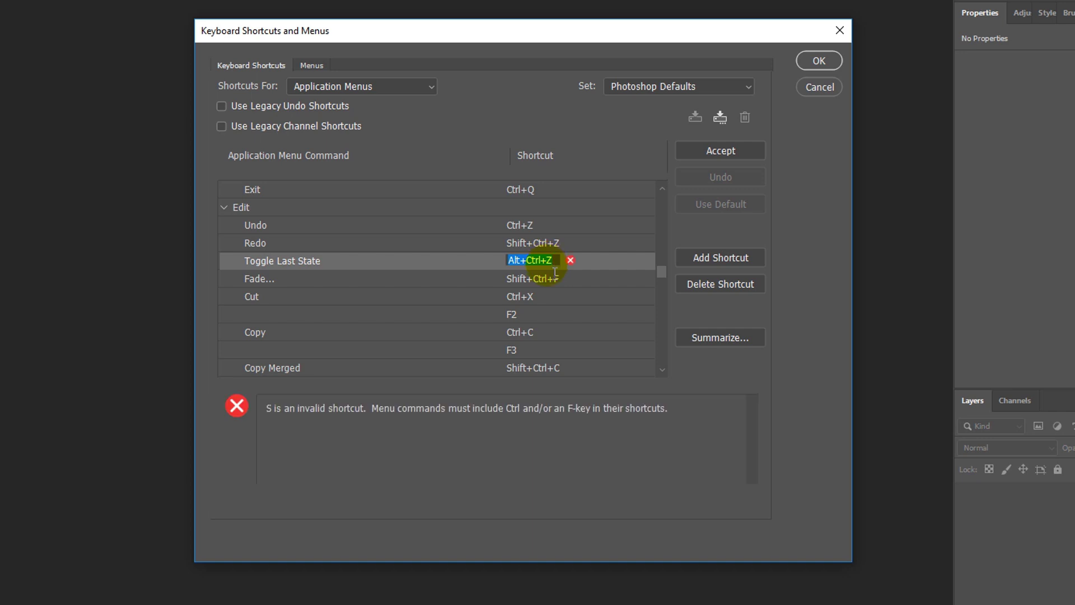
Step: Compare the Undo and Toggle Last State fields, leave both unchanged, and scroll back to File's Close and Save
left_click(534, 225)
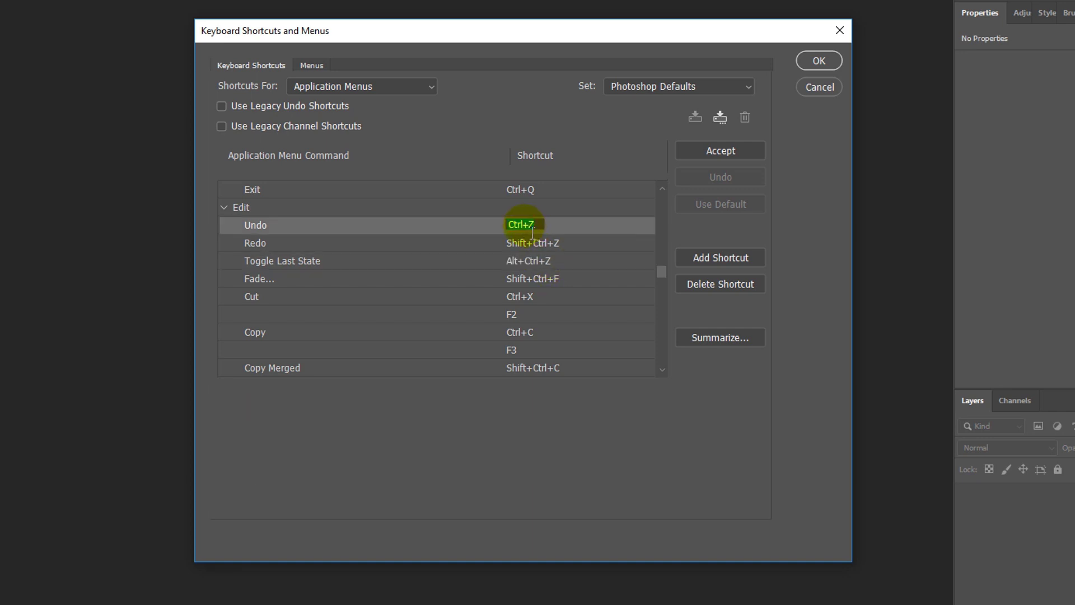
left_click(535, 261)
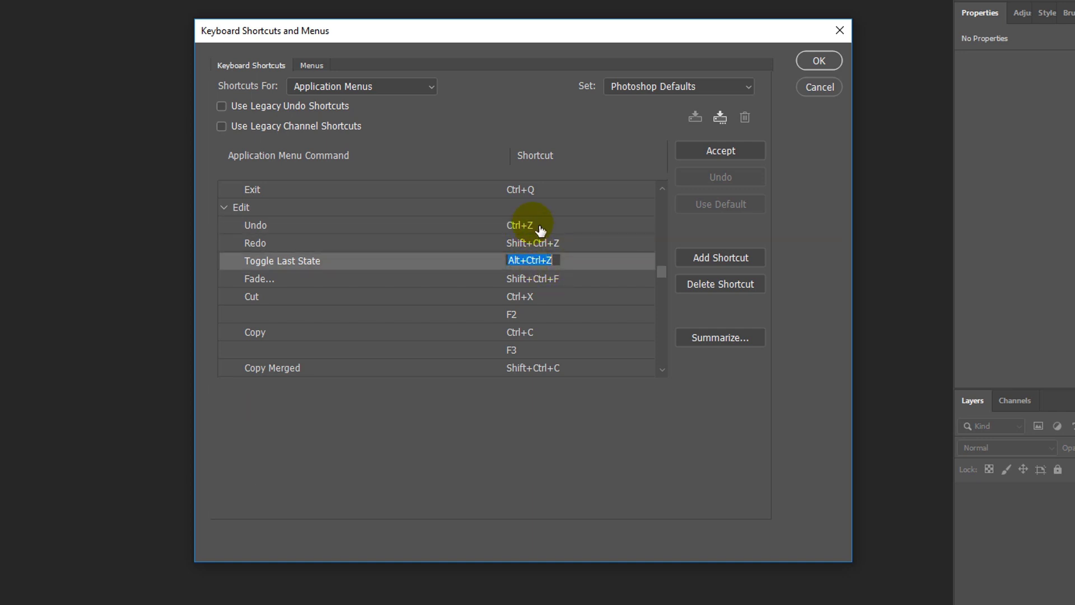
left_click(524, 225)
left_click(535, 265)
left_click(535, 226)
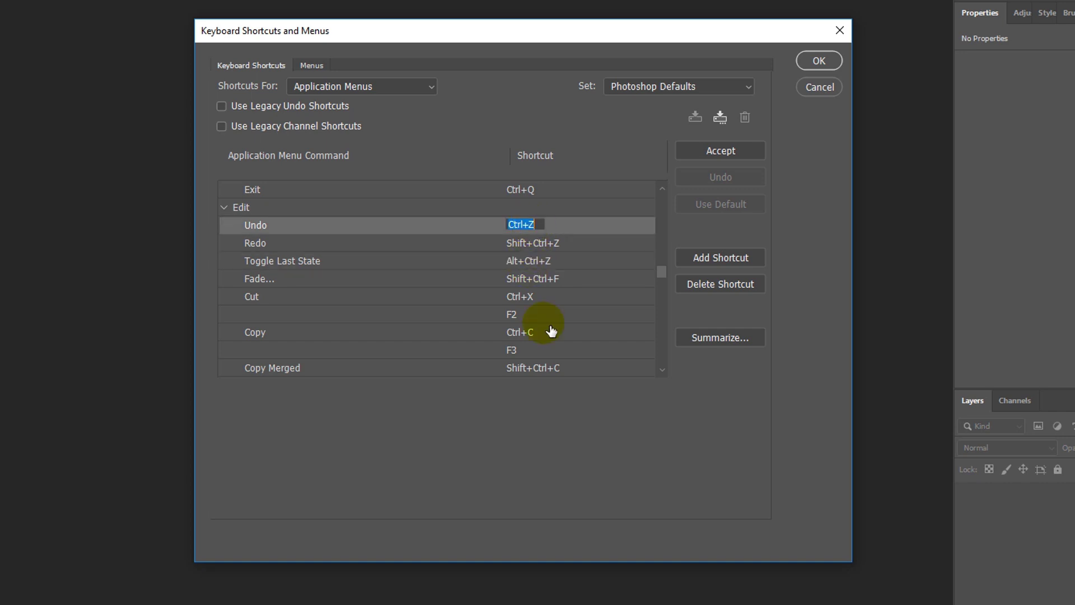
left_click(663, 272)
mouse_move(663, 268)
left_mouse_down()
mouse_move(663, 335)
mouse_move(662, 204)
left_mouse_up()
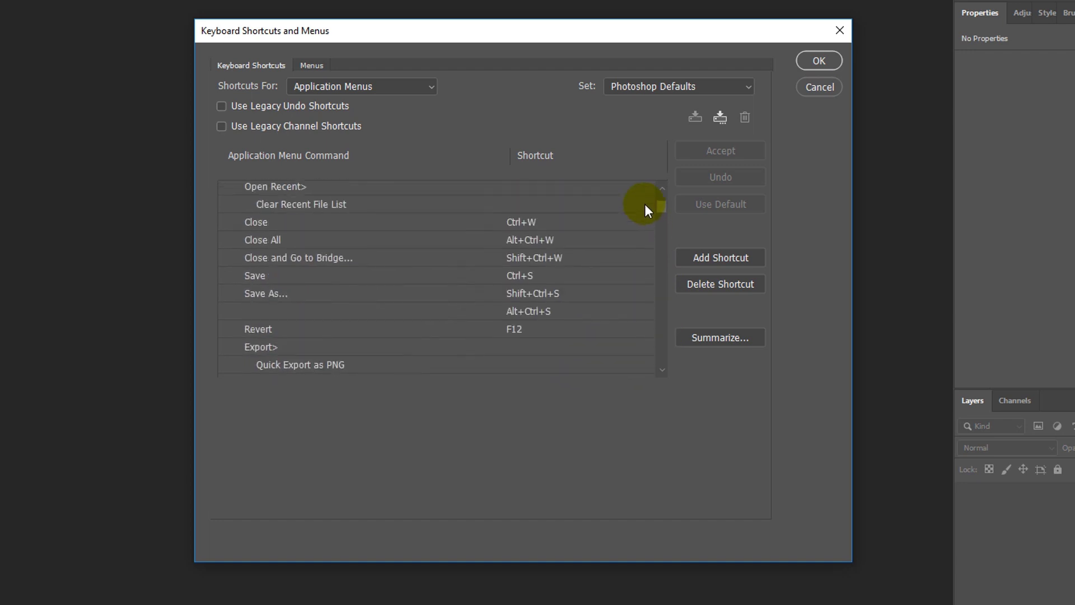
Step: Re-enter Ctrl+N as the File > New shortcut, then scroll back to the top of File commands
left_click(700, 259)
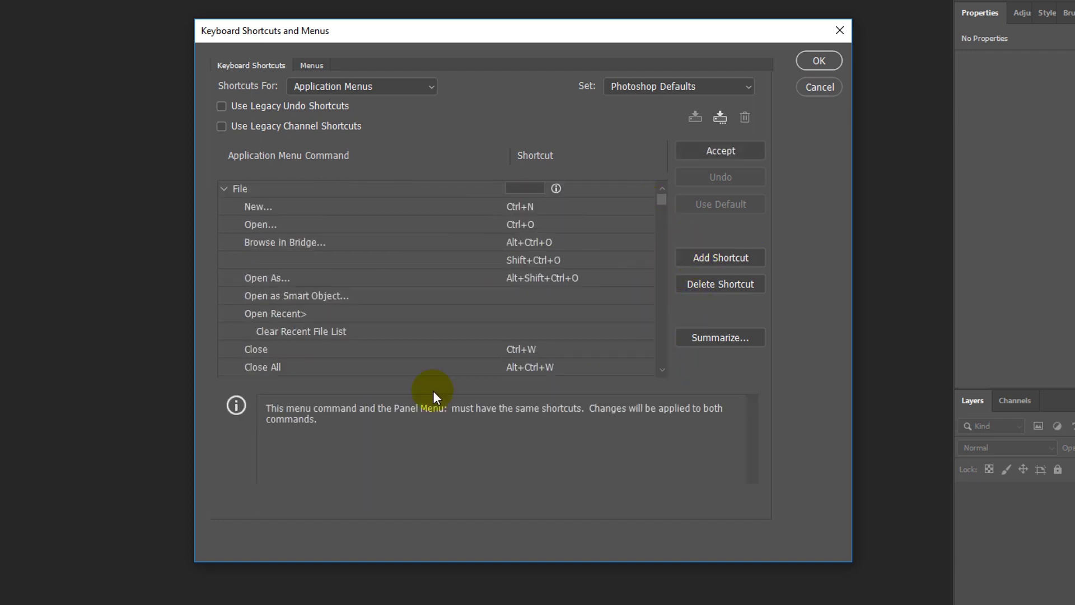
left_click(535, 206)
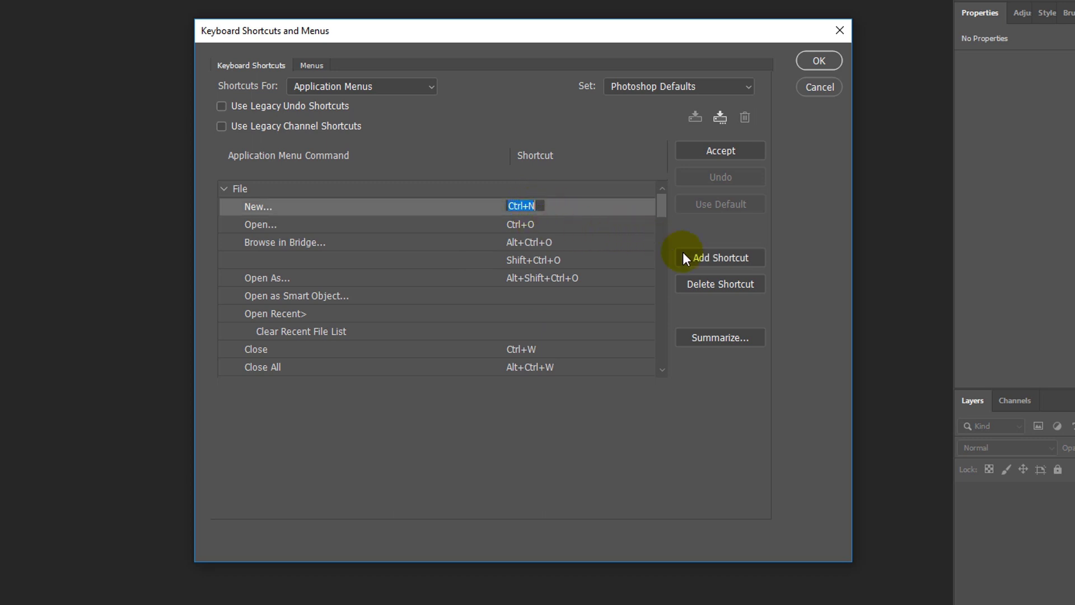
key("Return")
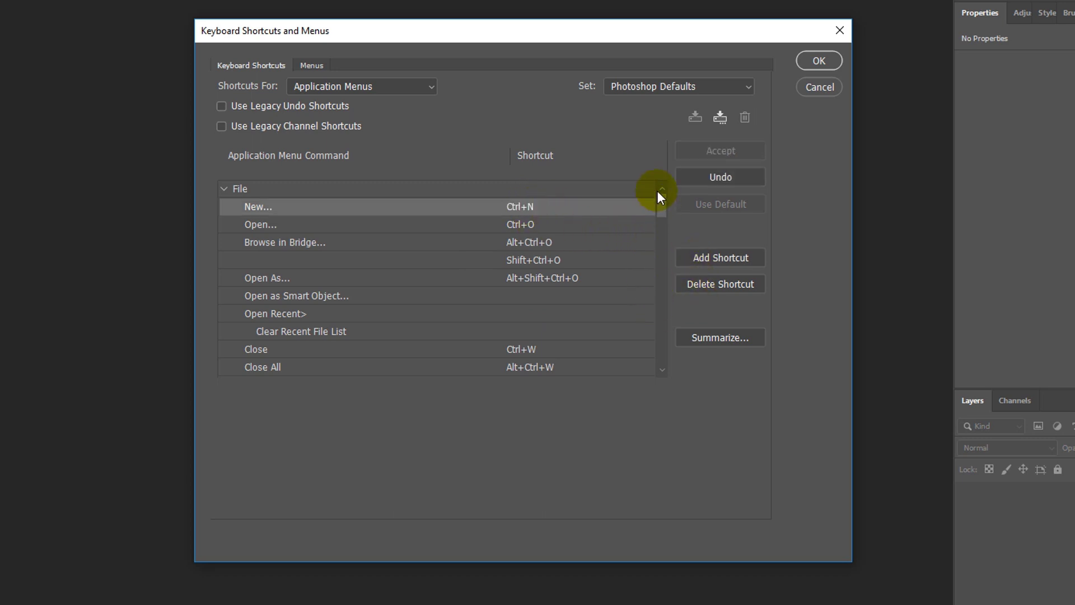
left_click_drag(659, 210, 667, 182)
mouse_move(667, 179)
left_mouse_down()
mouse_move(663, 351)
mouse_move(675, 182)
left_mouse_up()
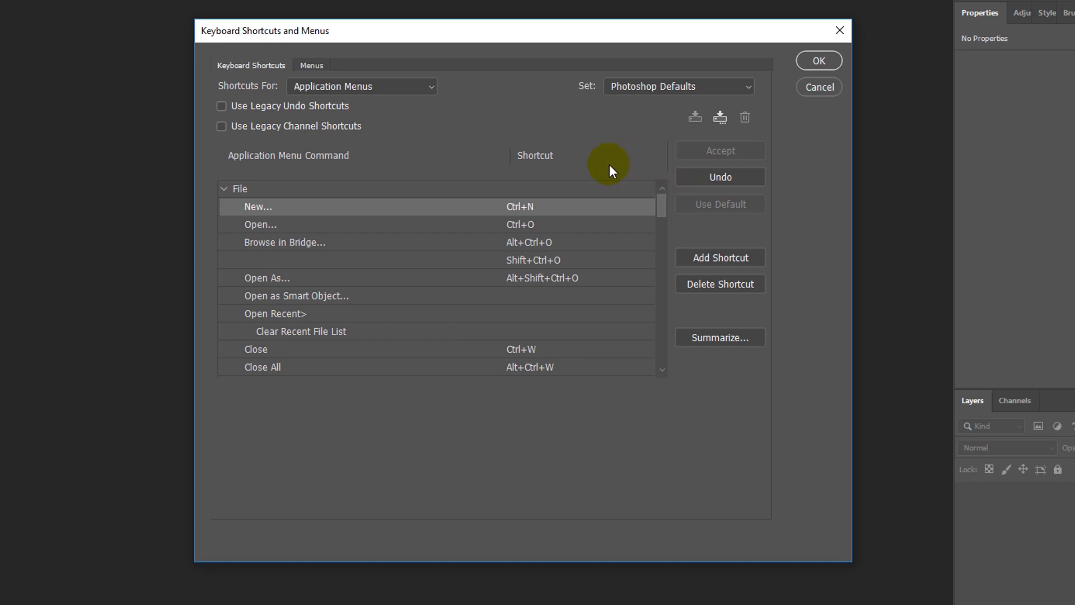
Step: Start saving the set as 'Photoshop Defaults Copy.kys', then close the Save As window without saving
left_click(721, 117)
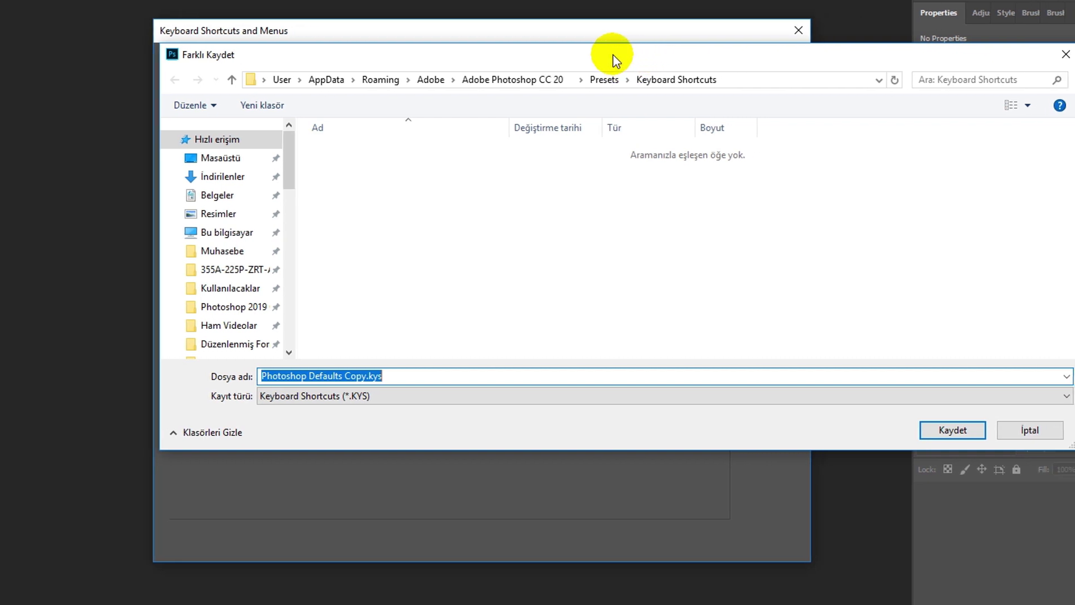
left_click_drag(382, 377, 241, 376)
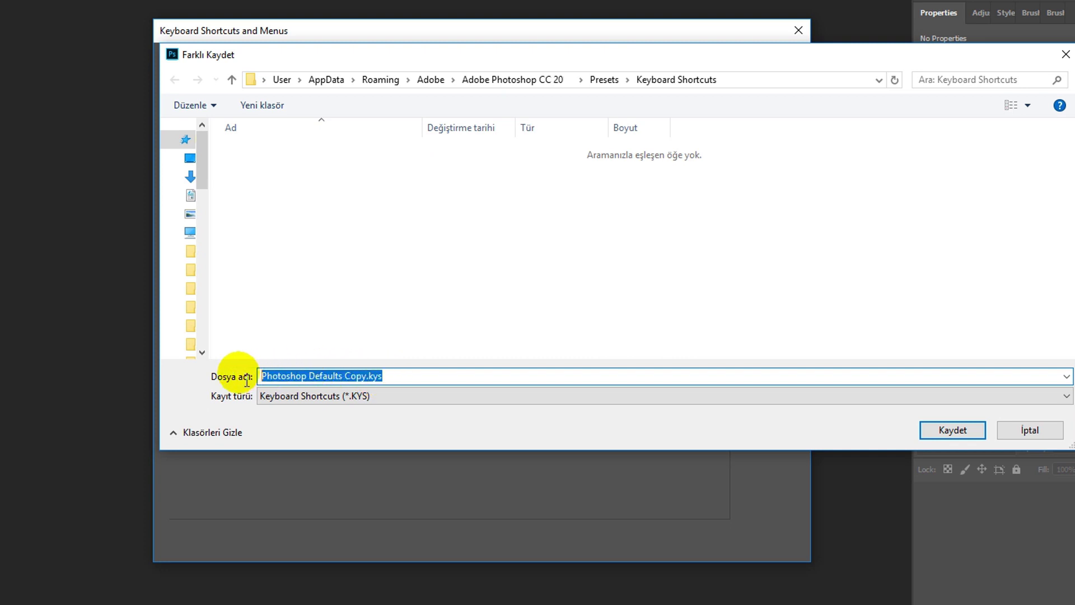
left_click_drag(407, 376, 381, 386)
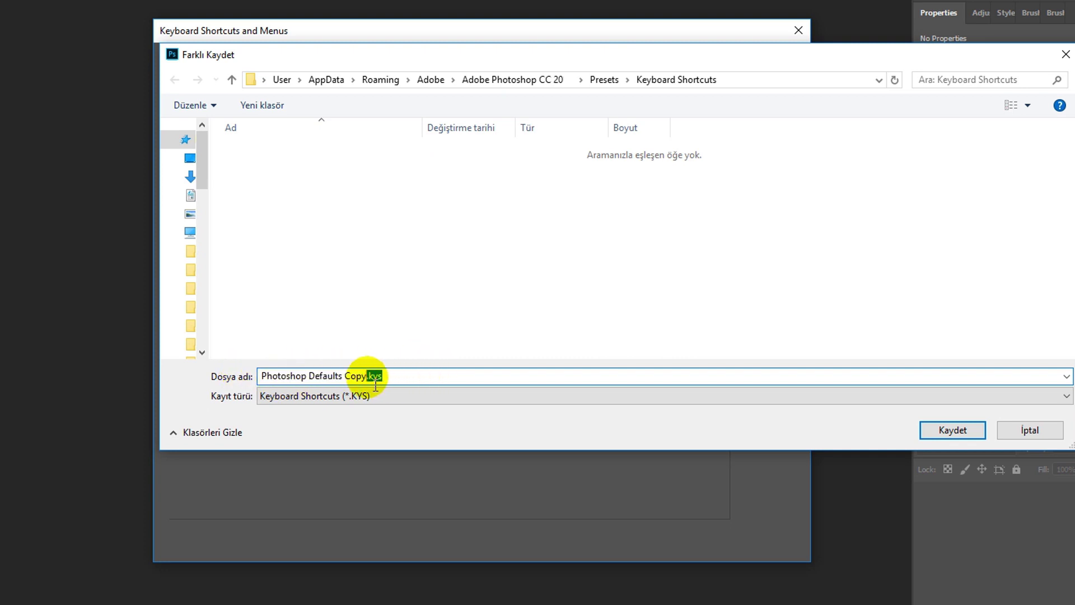
left_click(383, 376)
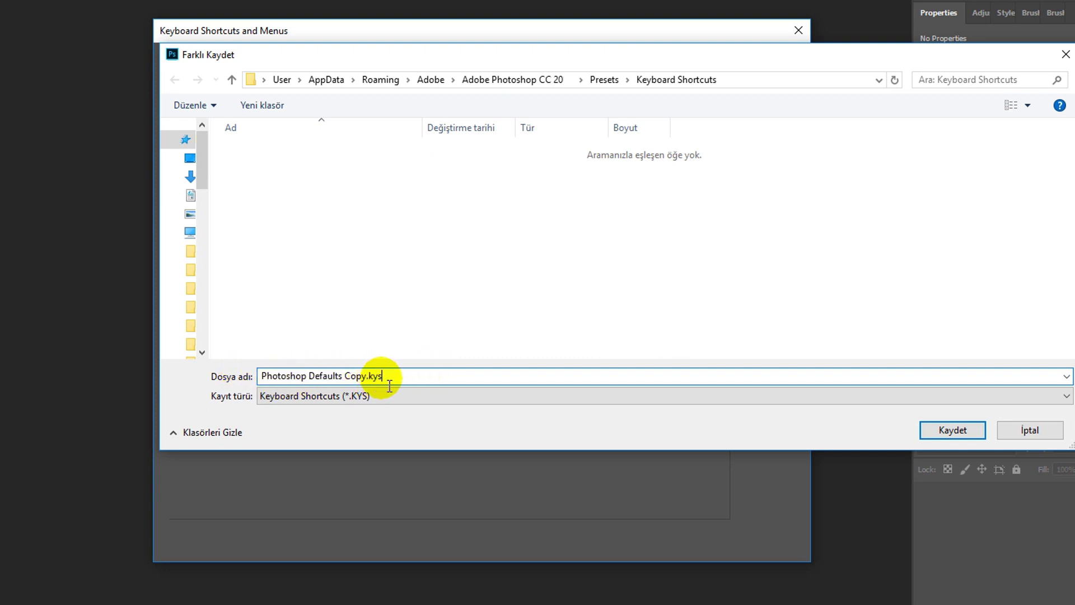
left_click(1065, 54)
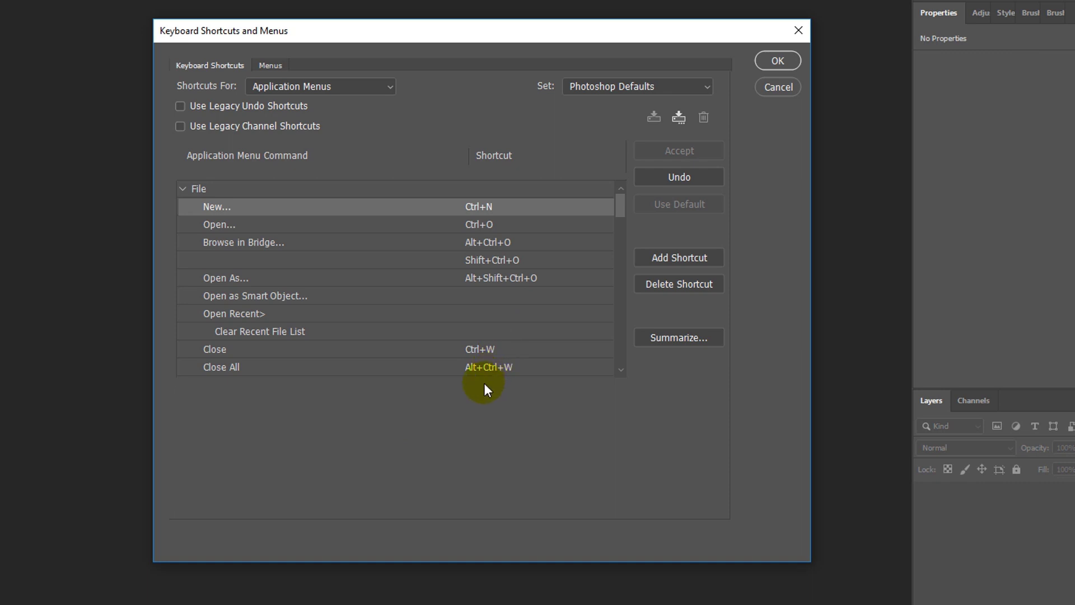
Step: Look at the Menus tab, close the window, then reopen it via Edit > Menus
left_click(281, 65)
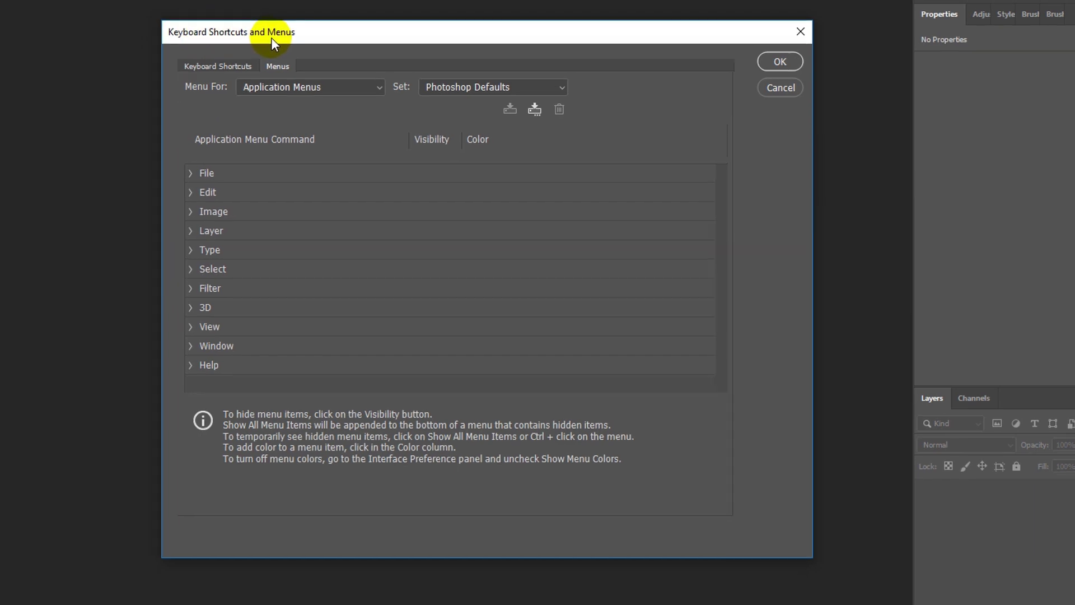
left_click(842, 84)
left_click(50, 9)
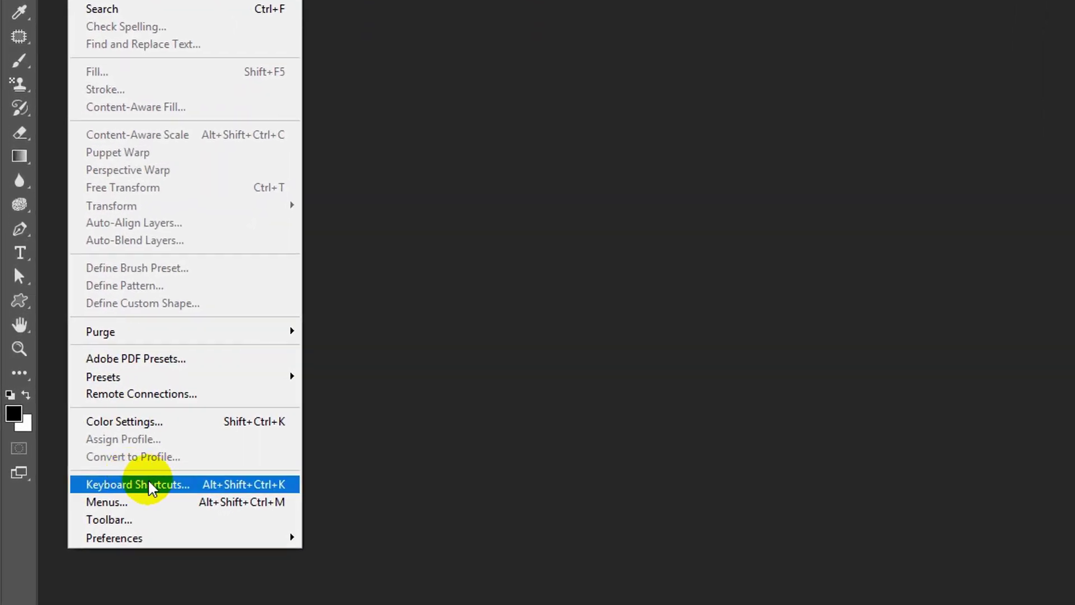
left_click(171, 509)
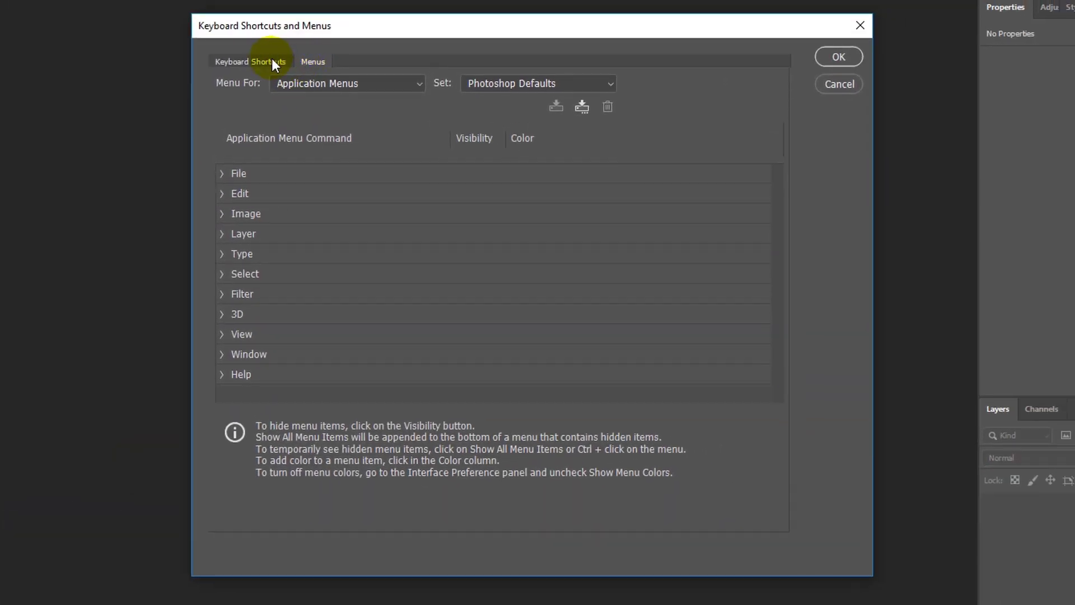
Step: Expand the File menu's commands in the Menus tab to review visibility and colour, then cancel and reopen Edit
left_click(271, 60)
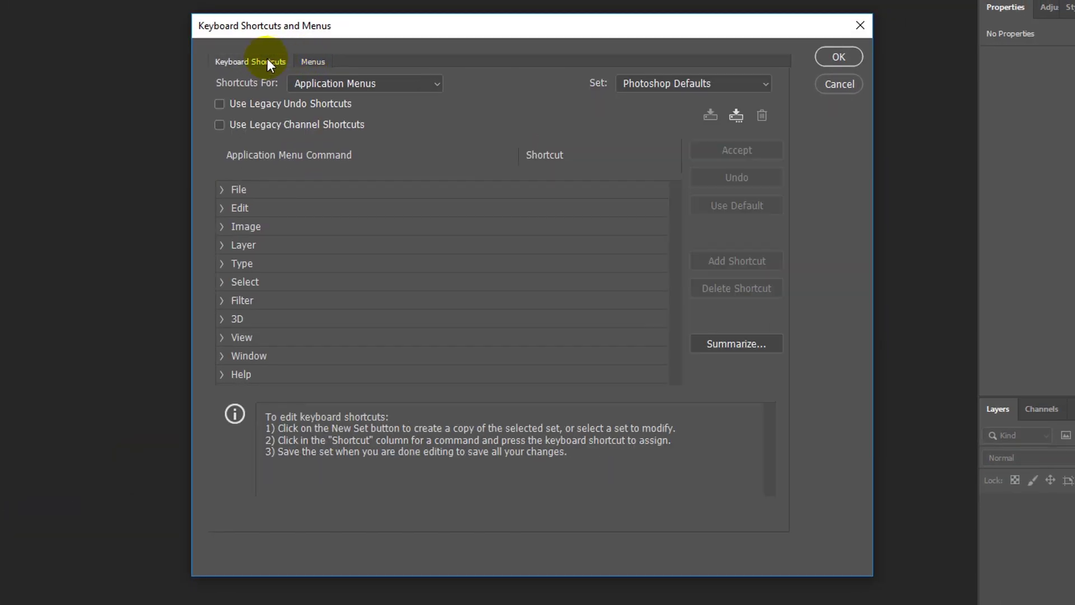
left_click(312, 62)
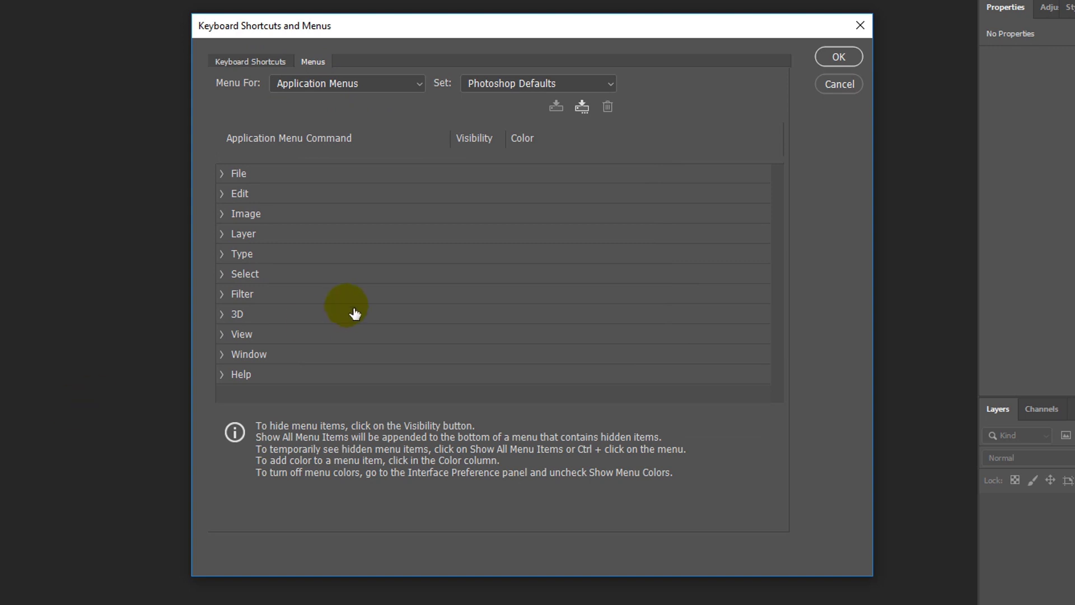
left_click(222, 173)
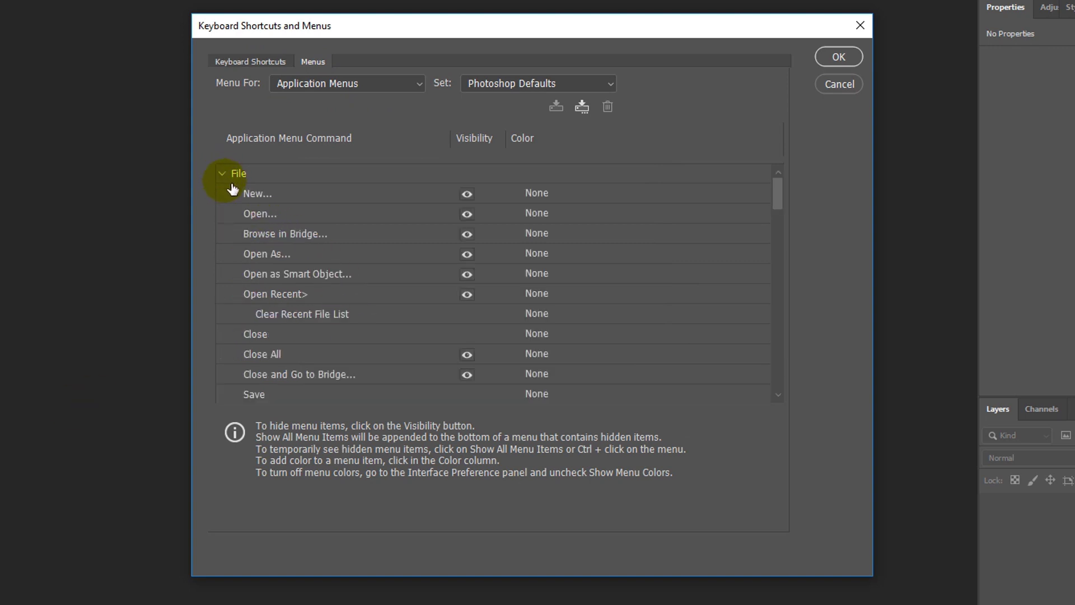
left_click_drag(780, 201, 795, 301)
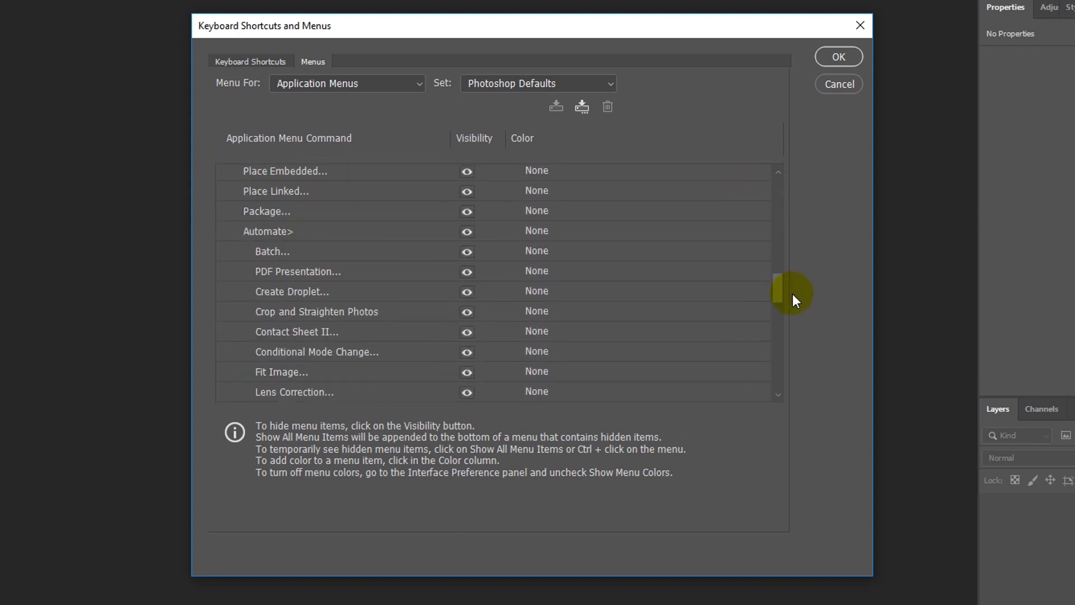
left_click(841, 86)
left_click(43, 13)
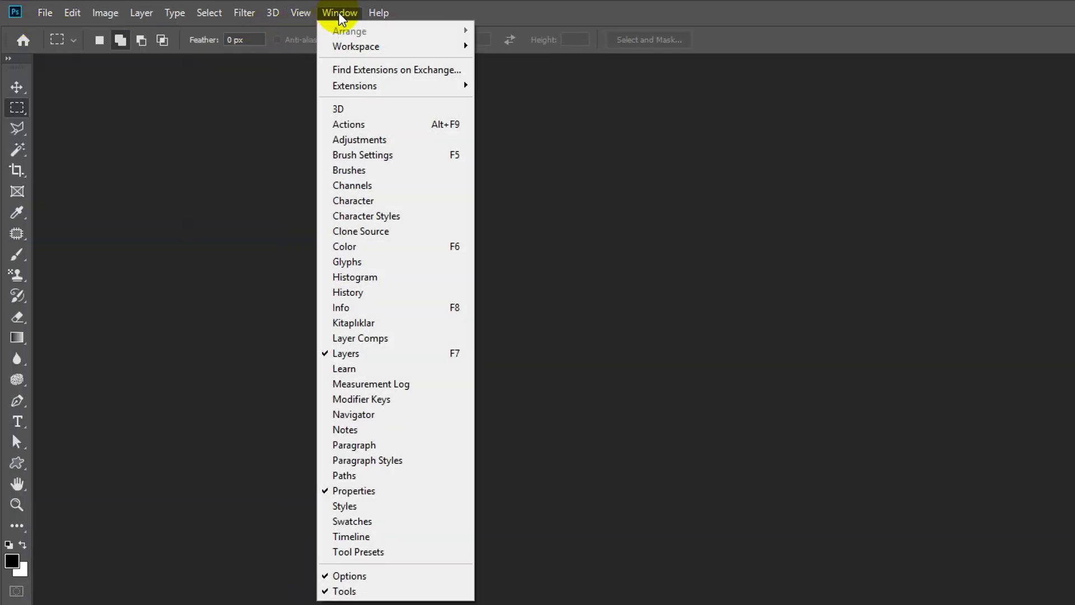
mouse_move(62, 10)
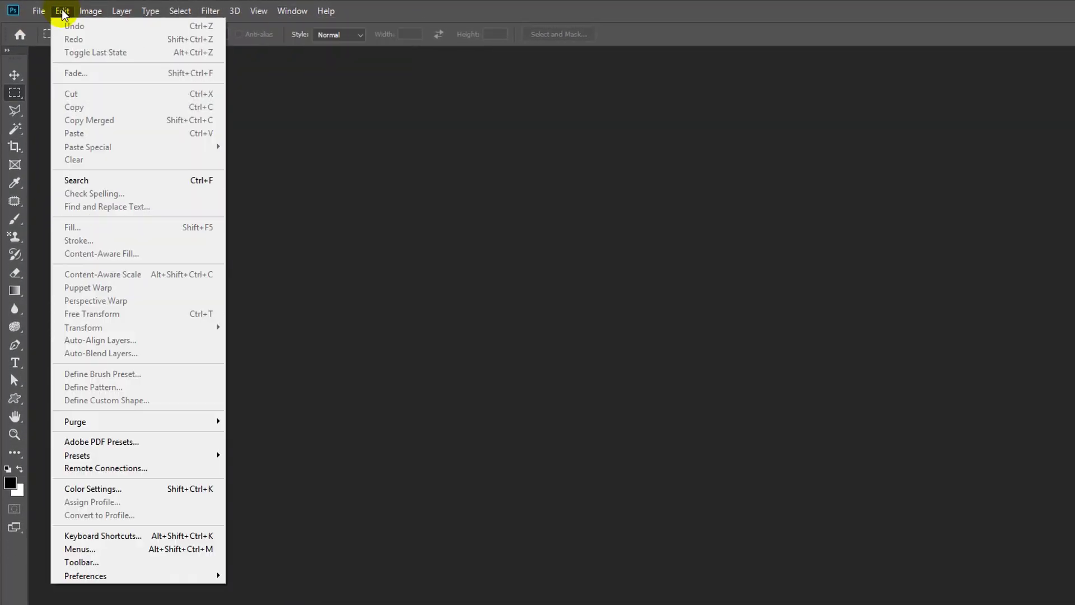
Step: Reopen Edit > Menus and expand the Window menu's command list
left_click(153, 549)
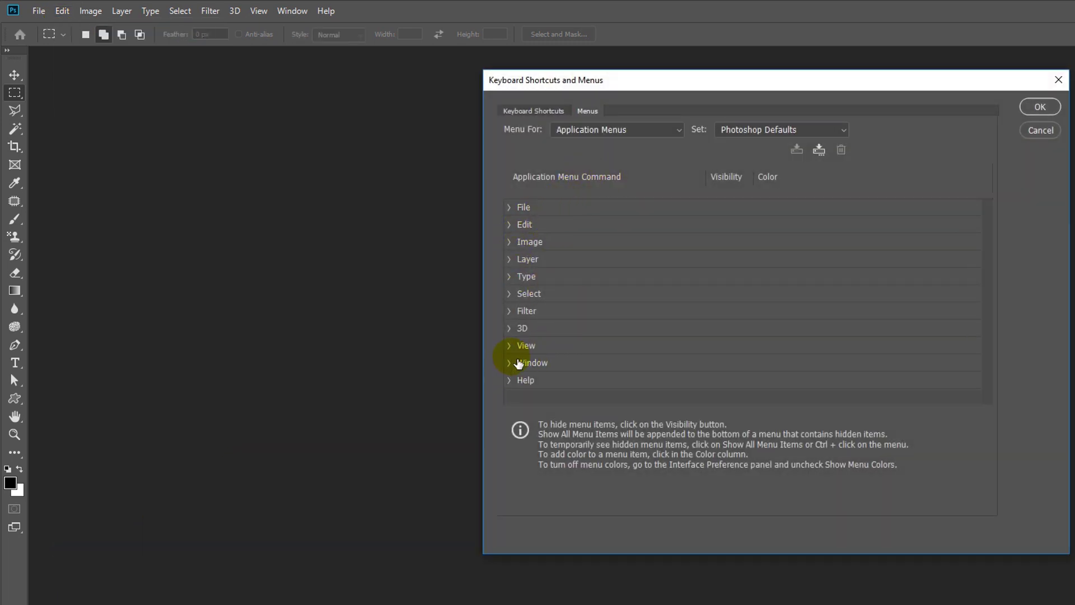
left_click(513, 363)
scroll(938, 401, "down", 2)
scroll(938, 400, "down", 3)
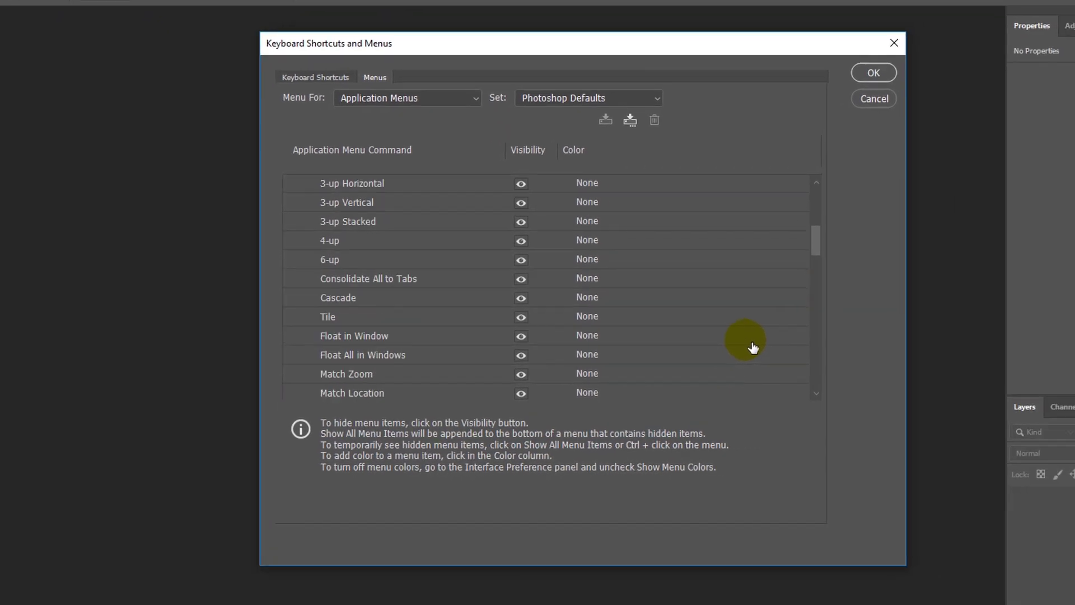
scroll(937, 401, "down", 3)
scroll(938, 401, "down", 1)
scroll(747, 347, "up", 3)
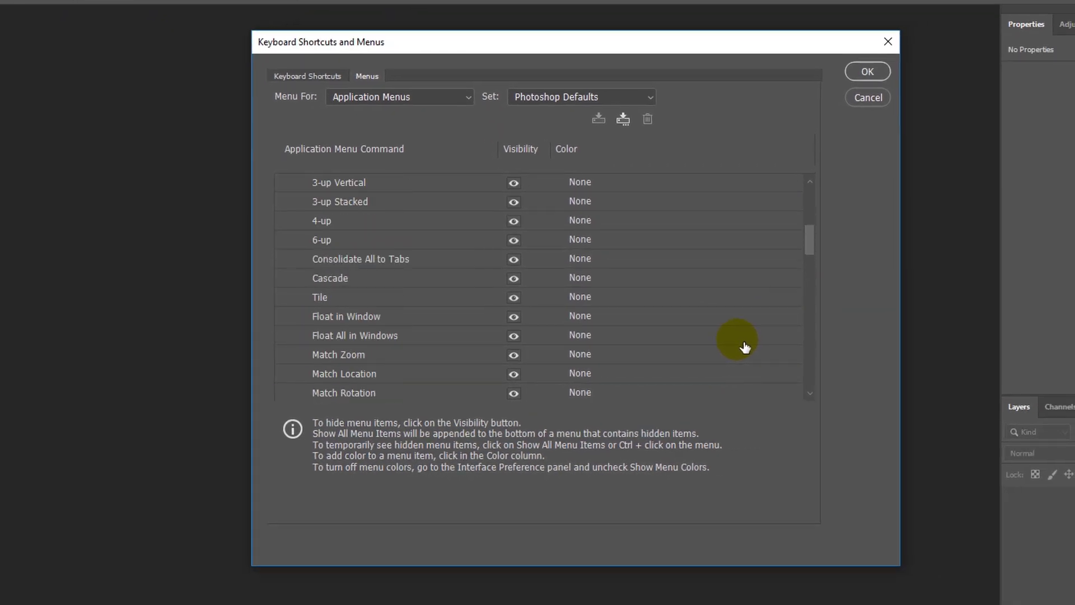
scroll(747, 347, "up", 3)
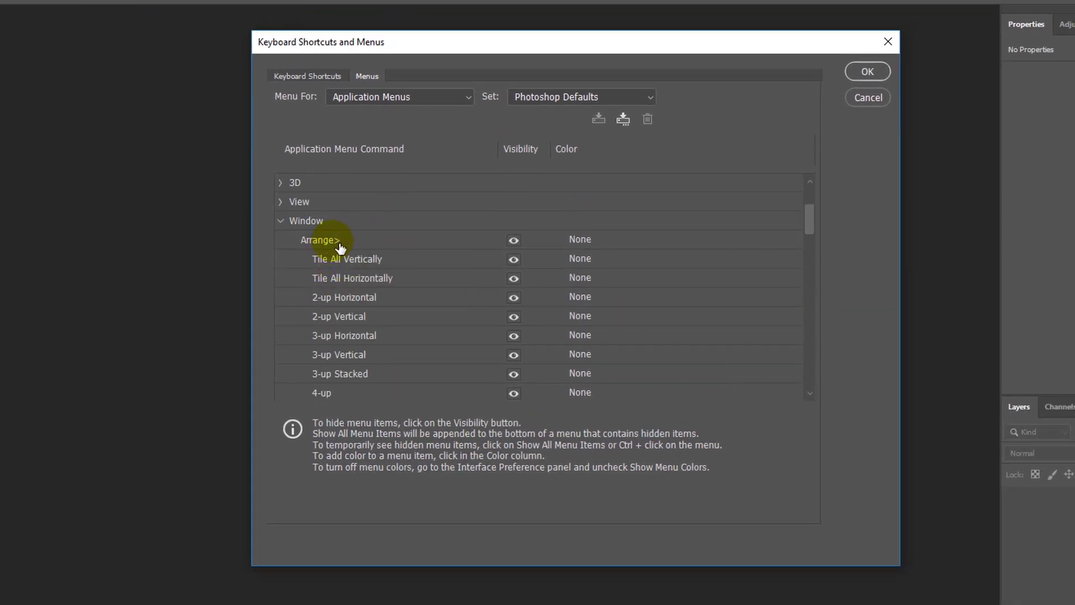
Step: Inspect Window's Arrange> and Tile All Vertically entries, then cancel the menu customization
left_click(342, 244)
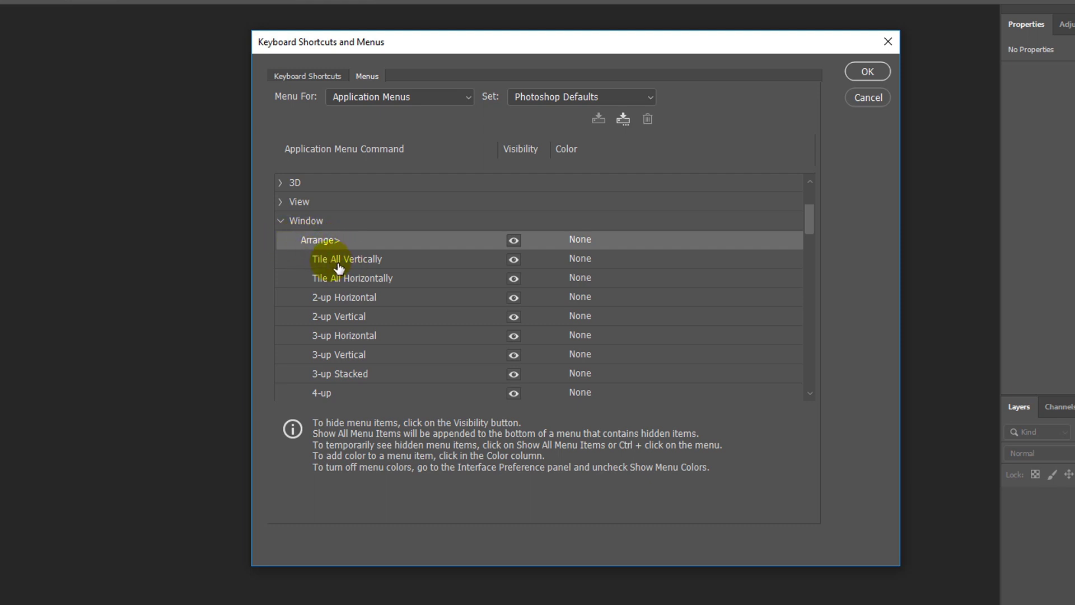
left_click(339, 262)
left_click(328, 245)
left_click(332, 263)
scroll(336, 280, "down", 2)
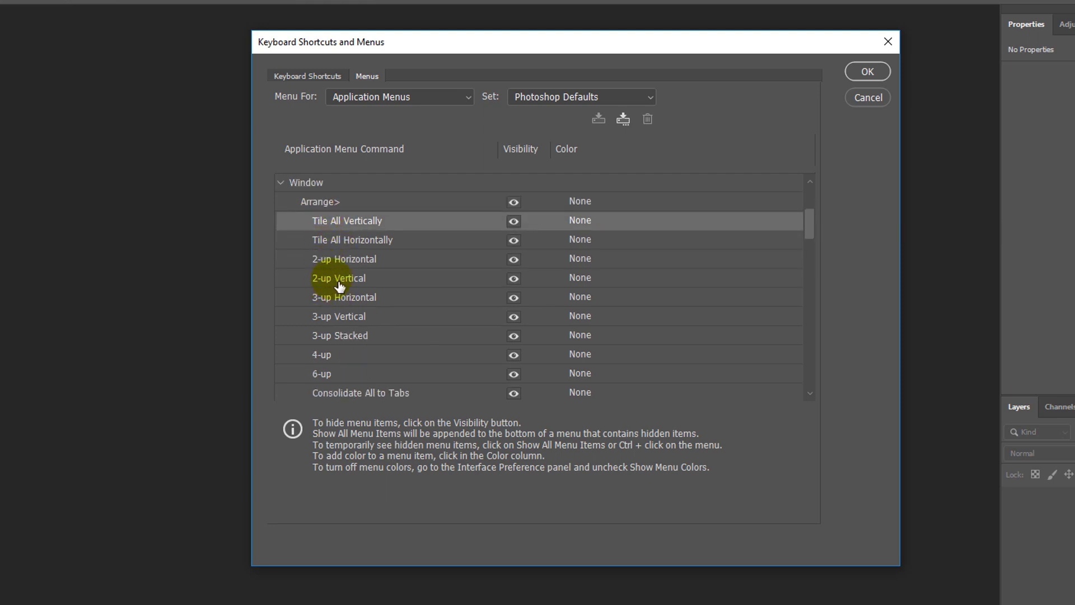
scroll(347, 265, "up", 1)
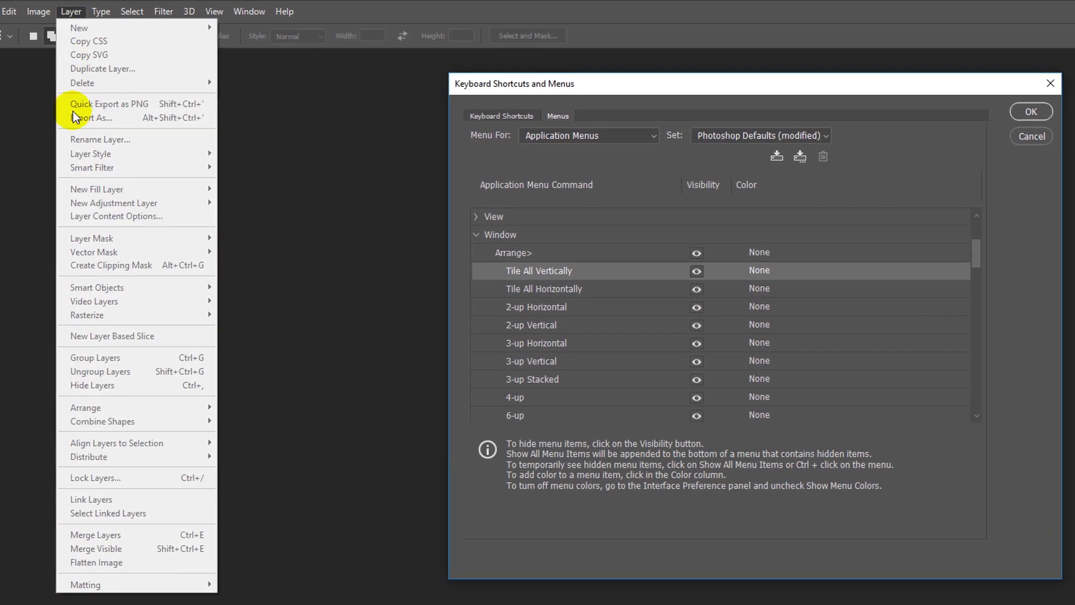
left_click(485, 240)
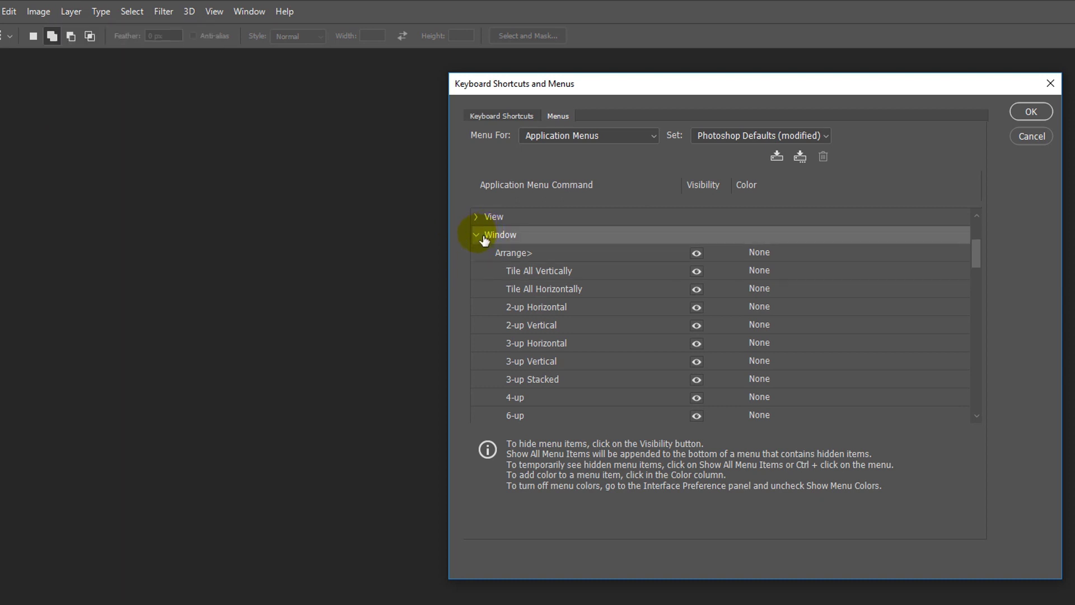
left_click(527, 271)
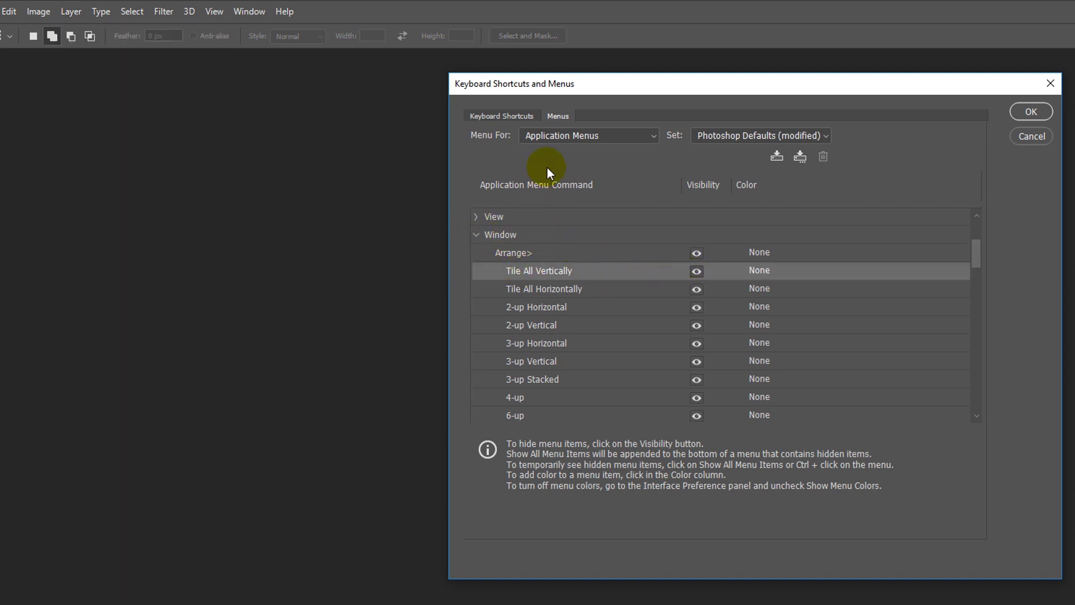
left_click(1014, 137)
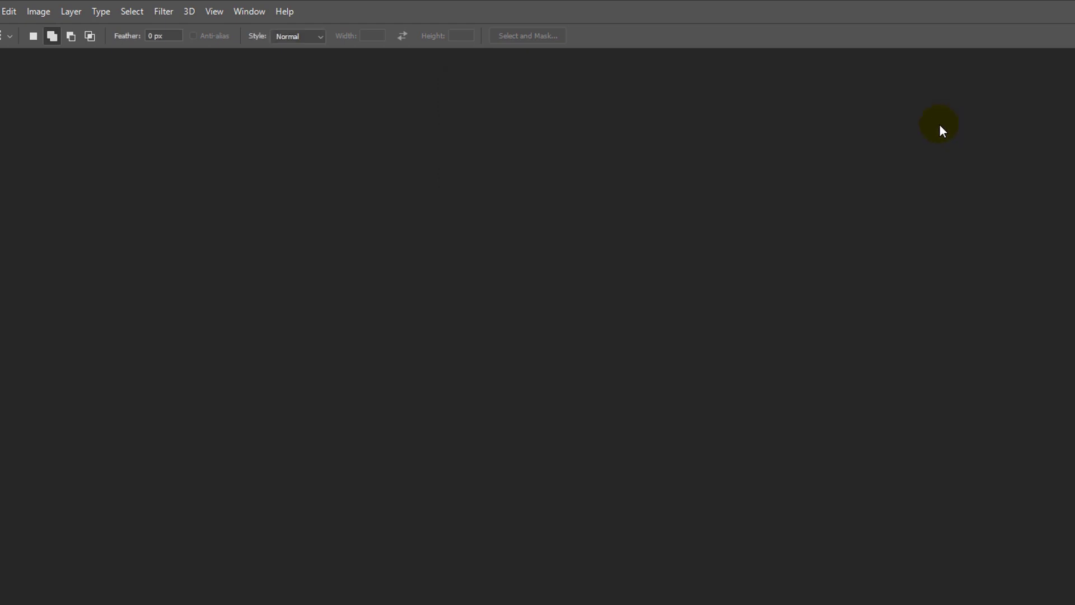
Step: Open Edit > Toolbar customization and undock, then redock, the tools panel
left_click(4, 12)
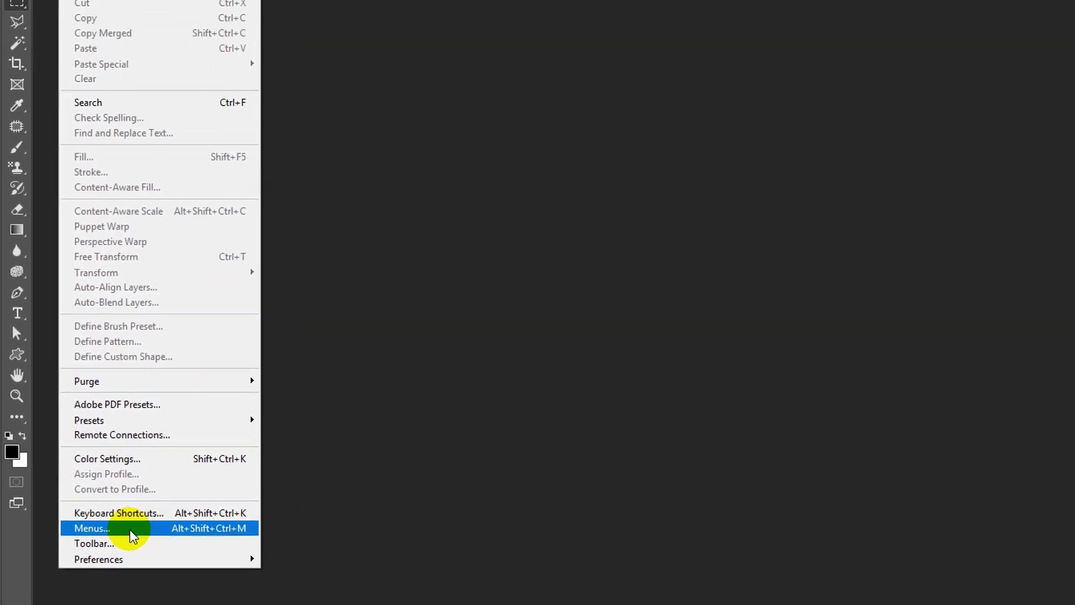
left_click(117, 545)
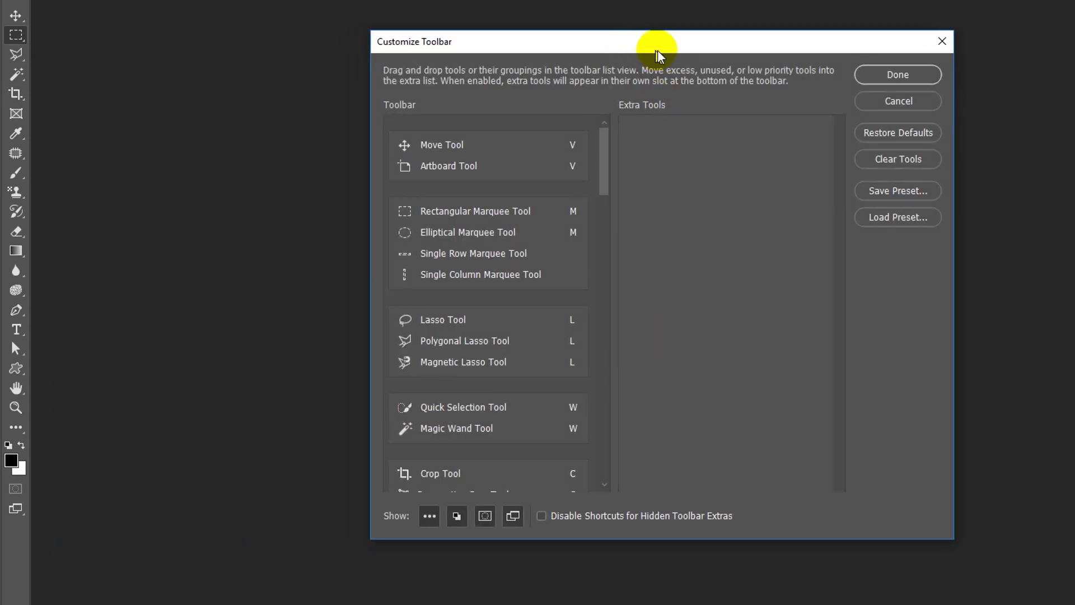
mouse_move(17, 4)
left_mouse_down()
mouse_move(215, 16)
mouse_move(5, 11)
left_mouse_up()
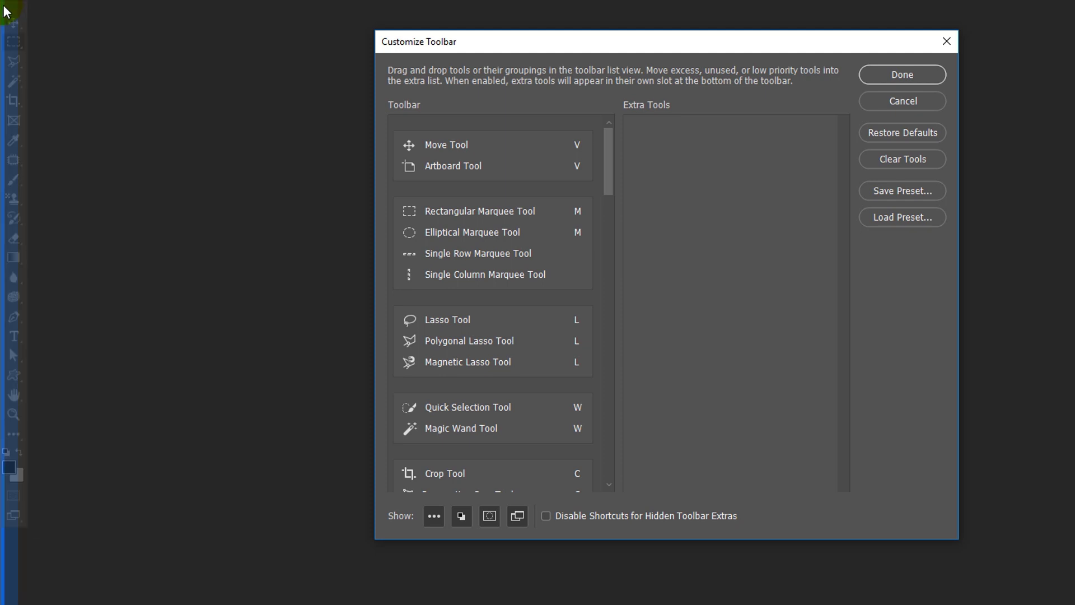
left_click_drag(468, 36, 554, 38)
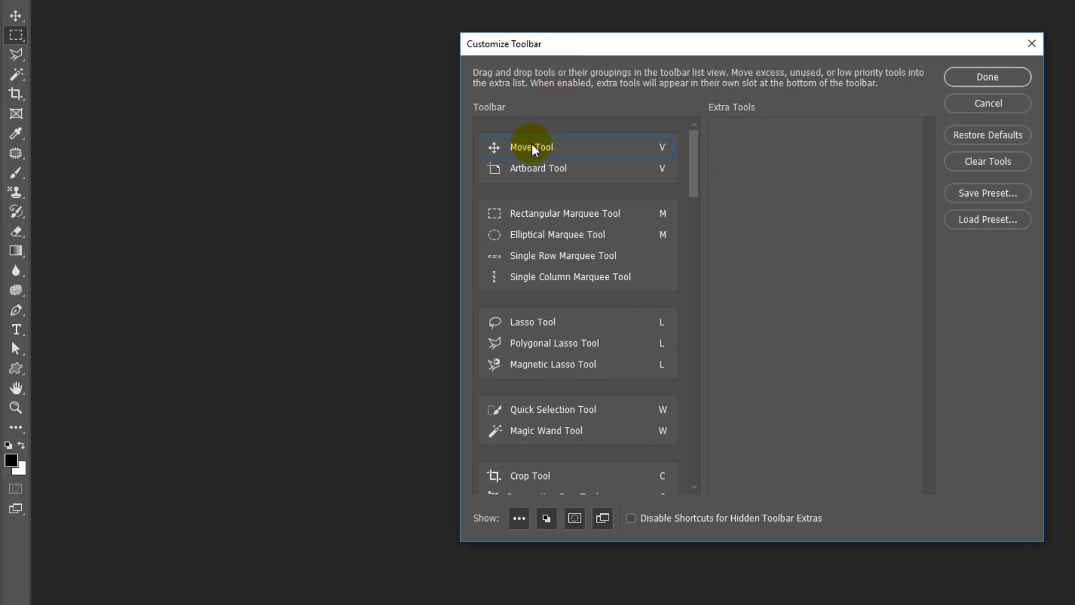
Step: Move the Move Tool below the Artboard Tool and then back above it
left_click_drag(518, 147, 518, 190)
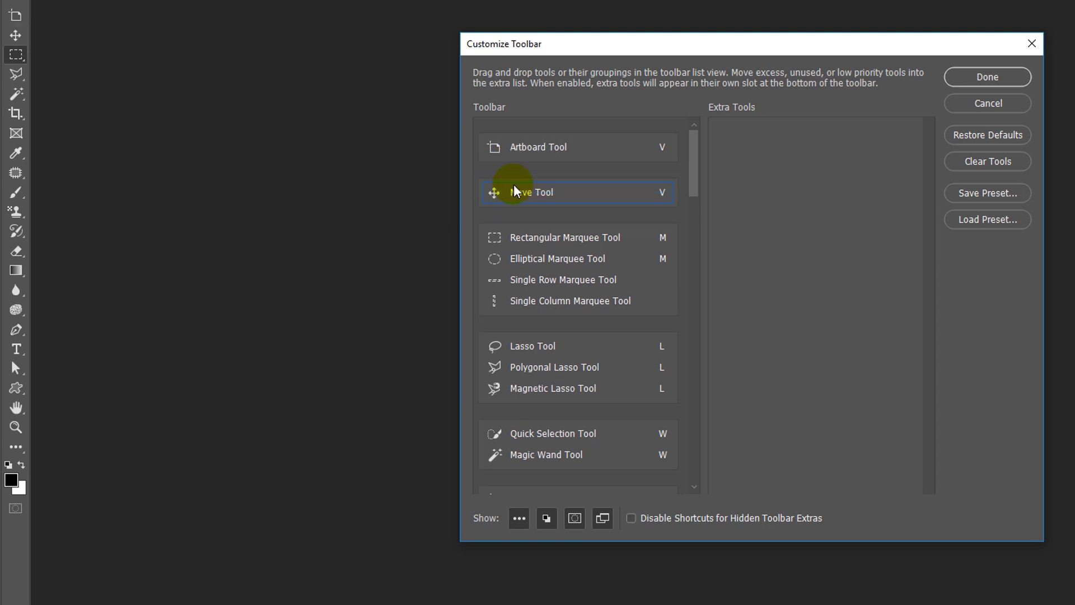
left_click(21, 8)
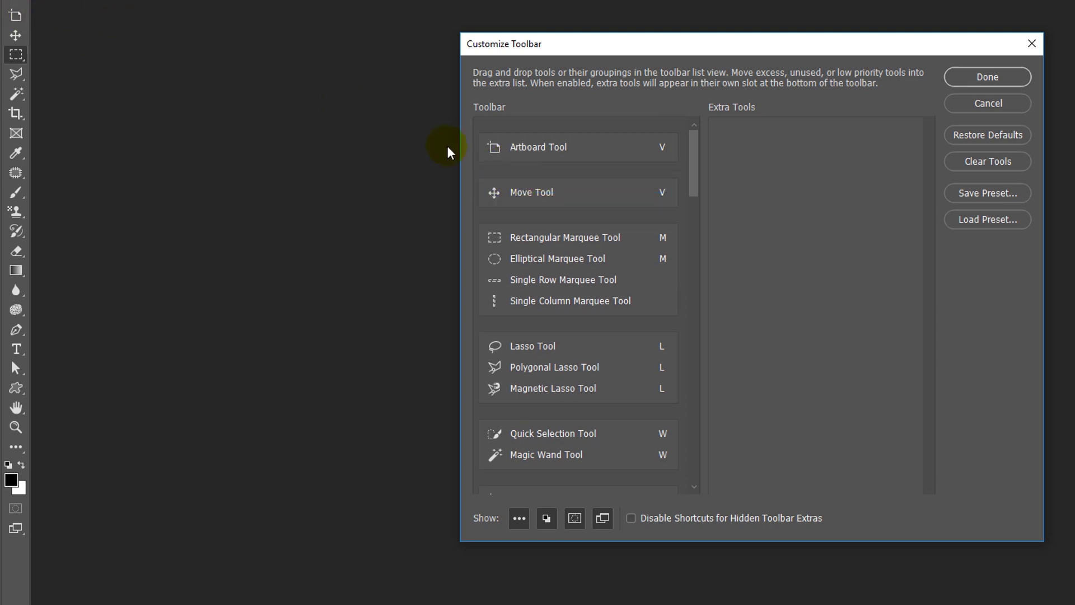
left_click_drag(496, 192, 516, 137)
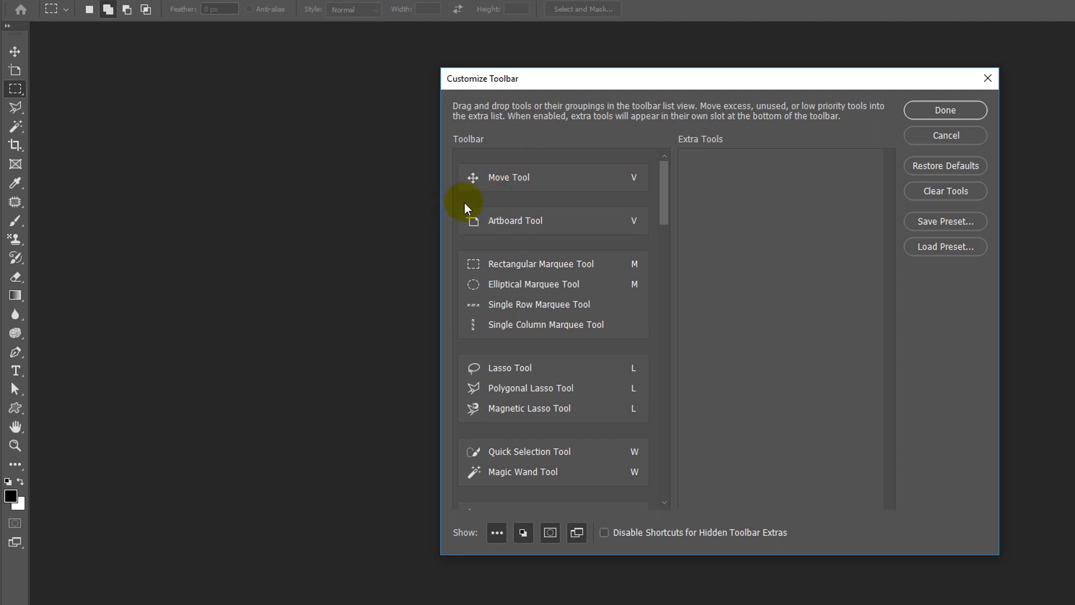
Step: Widen the Customize Toolbar dialog and move it further right and down
left_click_drag(443, 215, 326, 214)
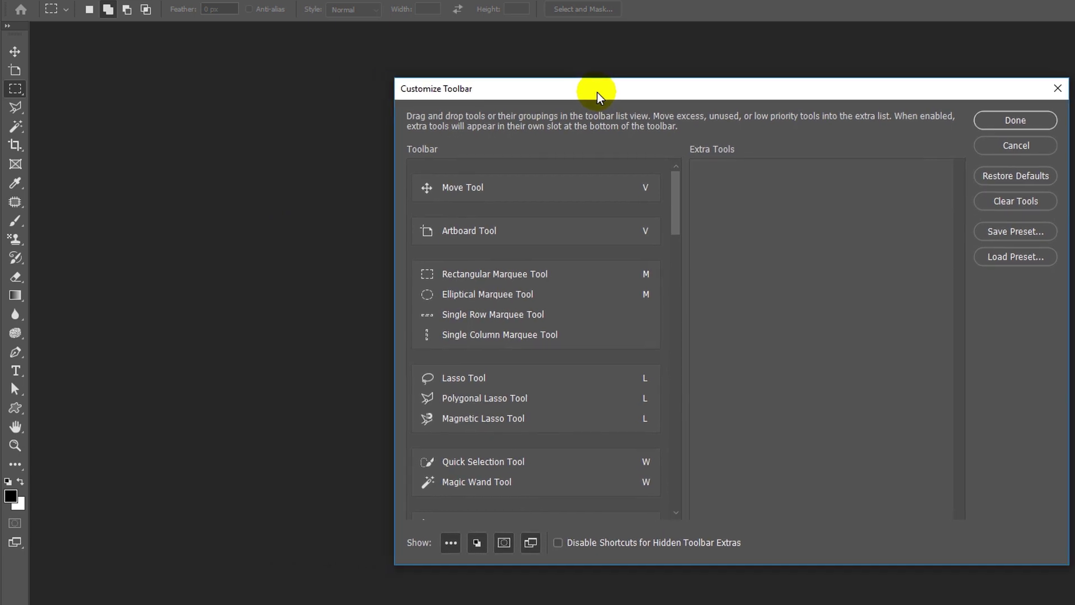
left_click_drag(529, 79, 593, 90)
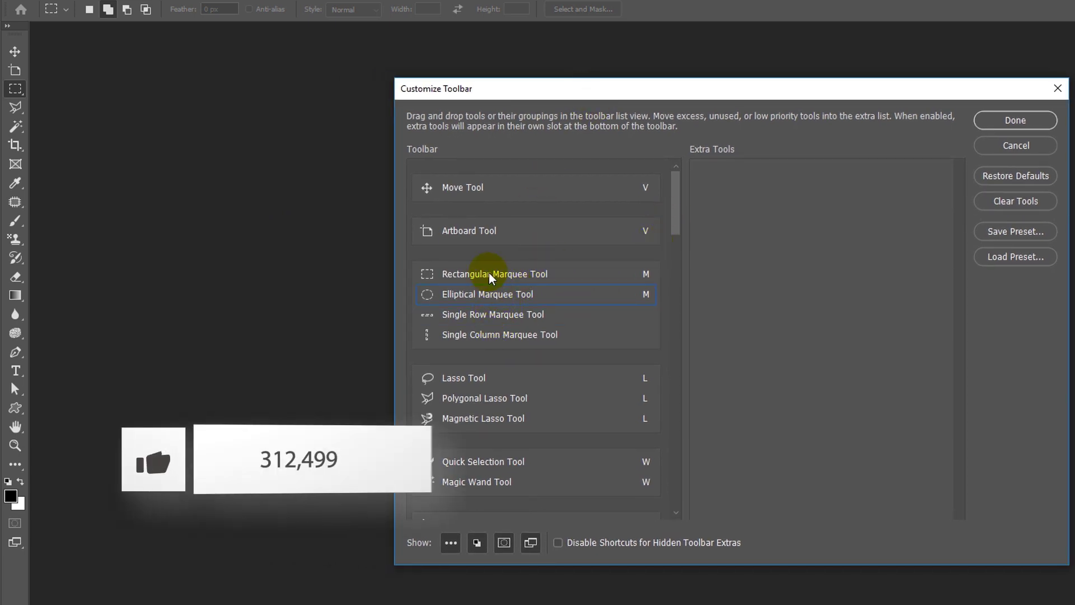
mouse_move(488, 232)
left_mouse_down()
mouse_move(488, 260)
mouse_move(477, 240)
left_mouse_up()
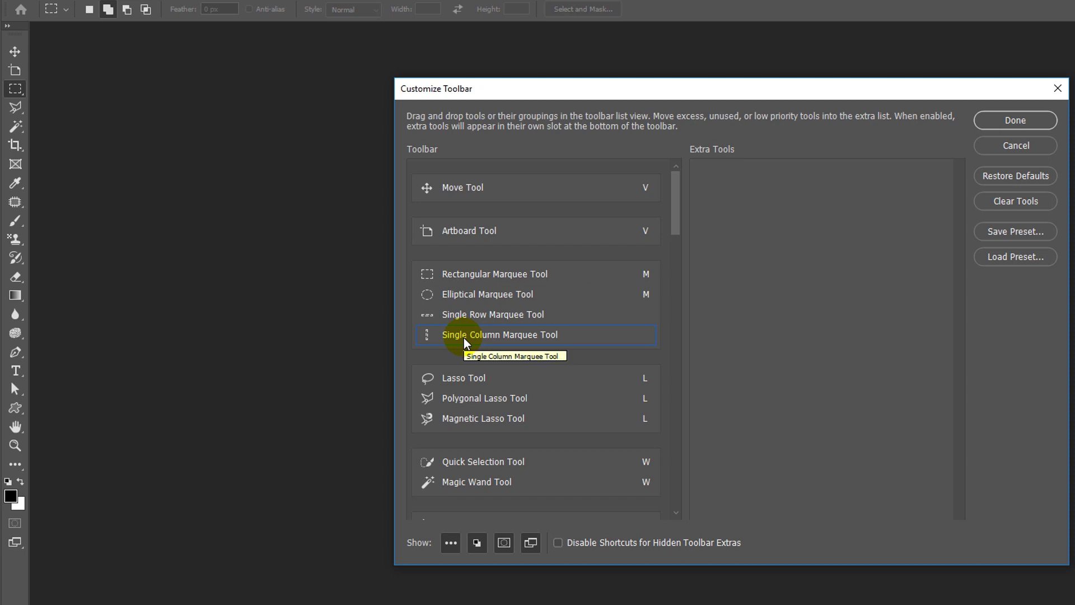
scroll(464, 342, "down", 1)
scroll(463, 342, "down", 1)
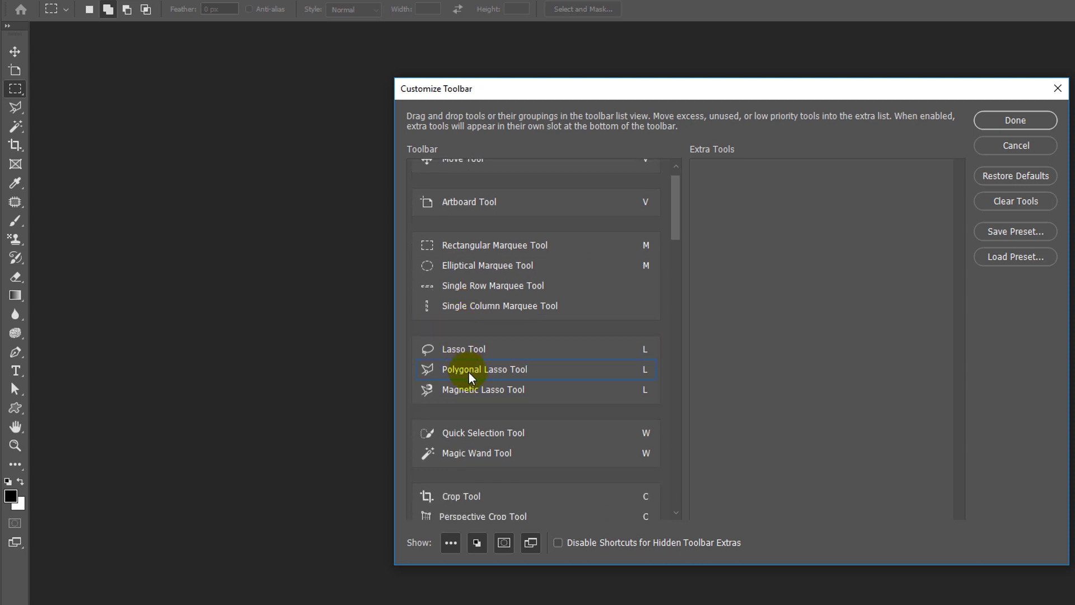
scroll(468, 375, "down", 1)
scroll(471, 397, "down", 1)
scroll(467, 424, "down", 1)
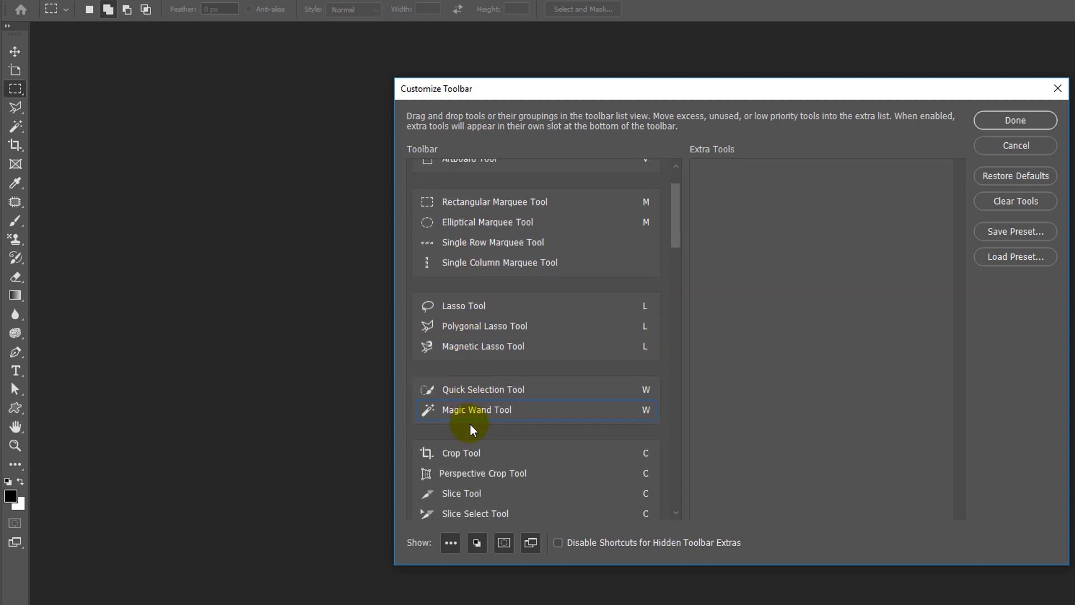
scroll(472, 428, "down", 1)
scroll(492, 410, "down", 9)
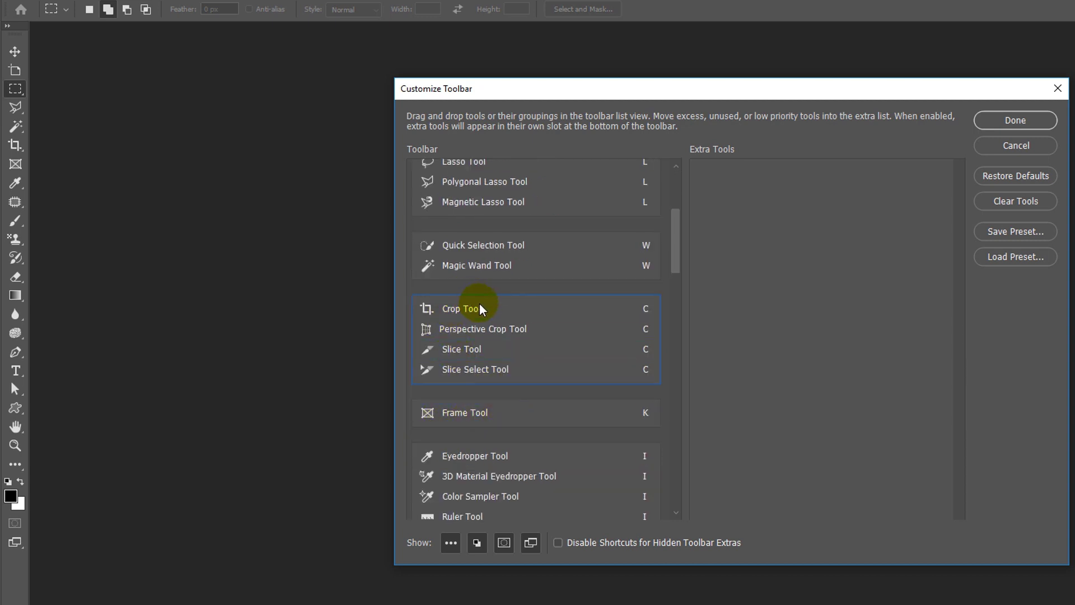
scroll(485, 373, "down", 5)
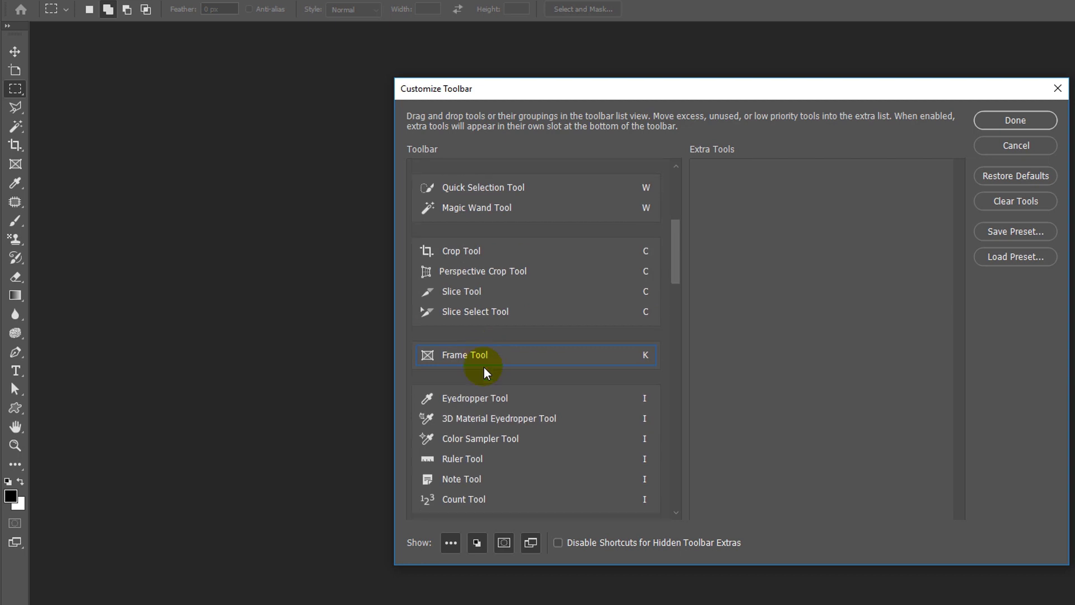
scroll(486, 386, "down", 2)
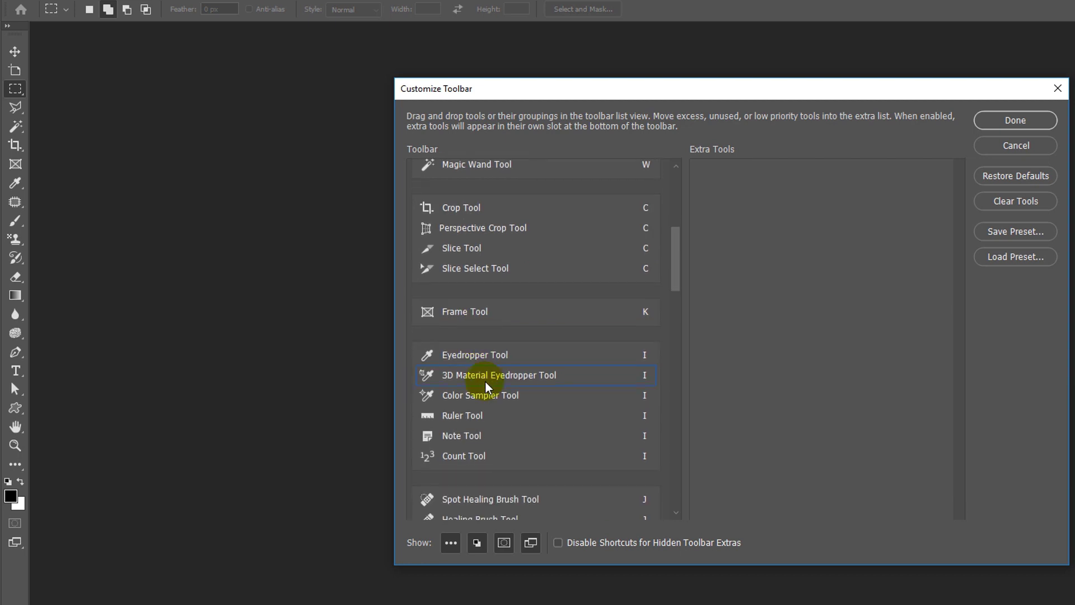
scroll(486, 381, "down", 20)
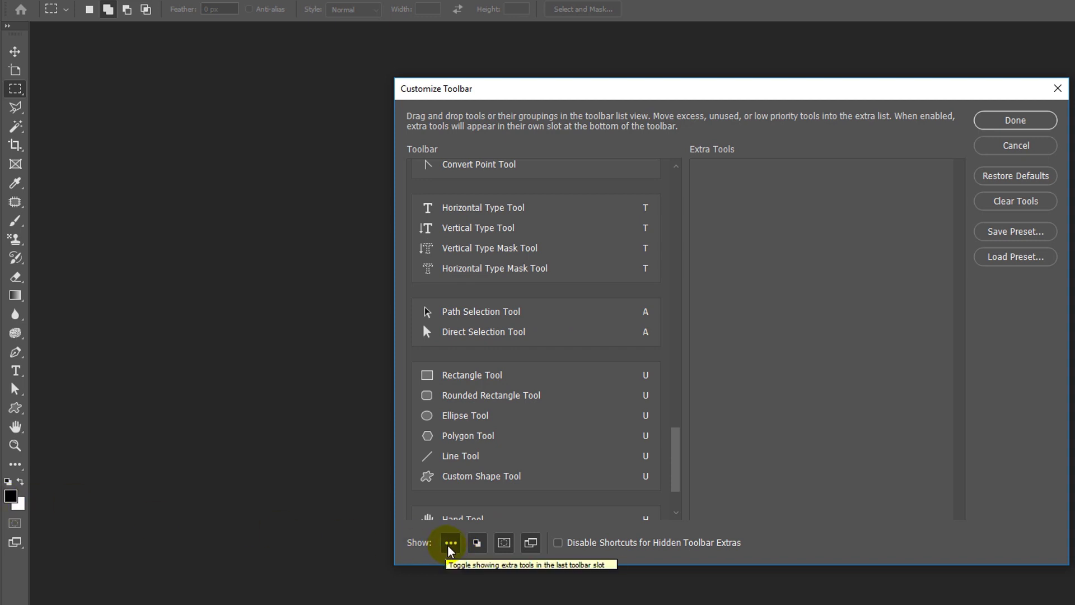
left_click(451, 543)
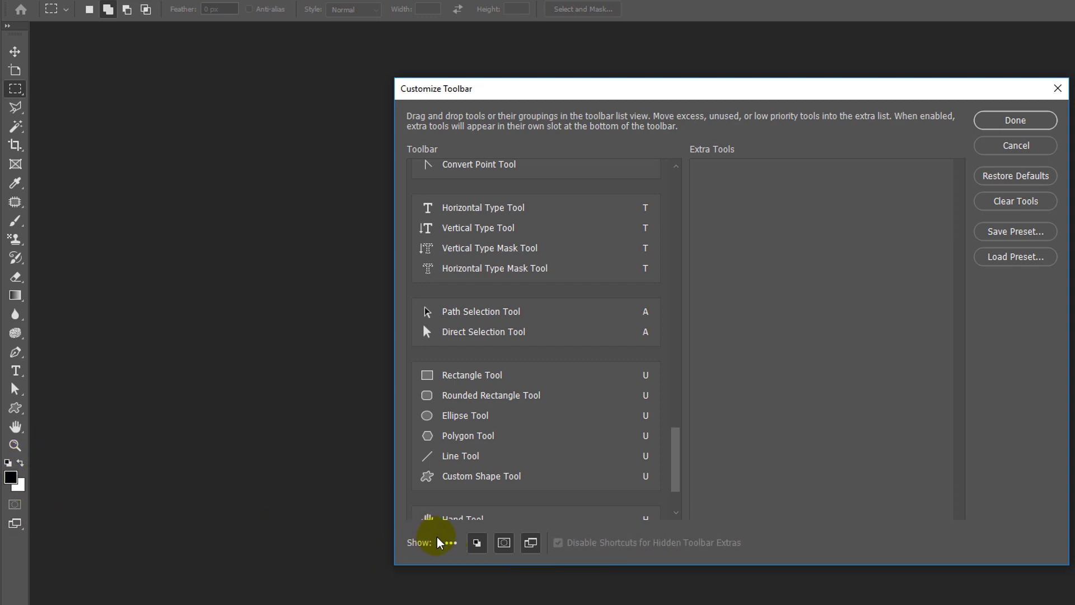
left_click(441, 542)
left_click(530, 542)
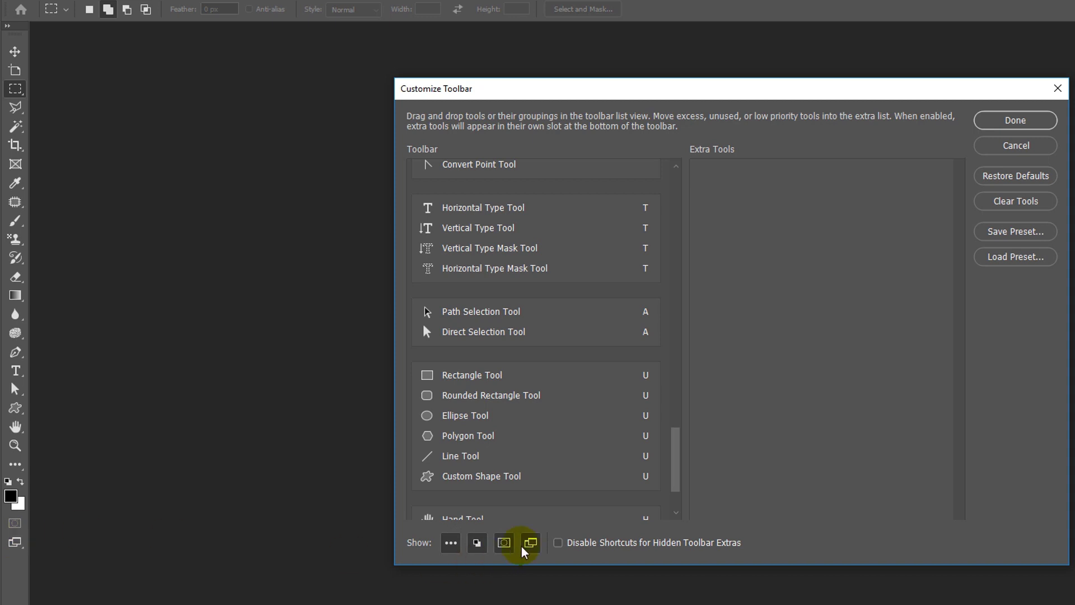
left_click(529, 547)
left_click(529, 547)
left_click(511, 546)
left_click(479, 544)
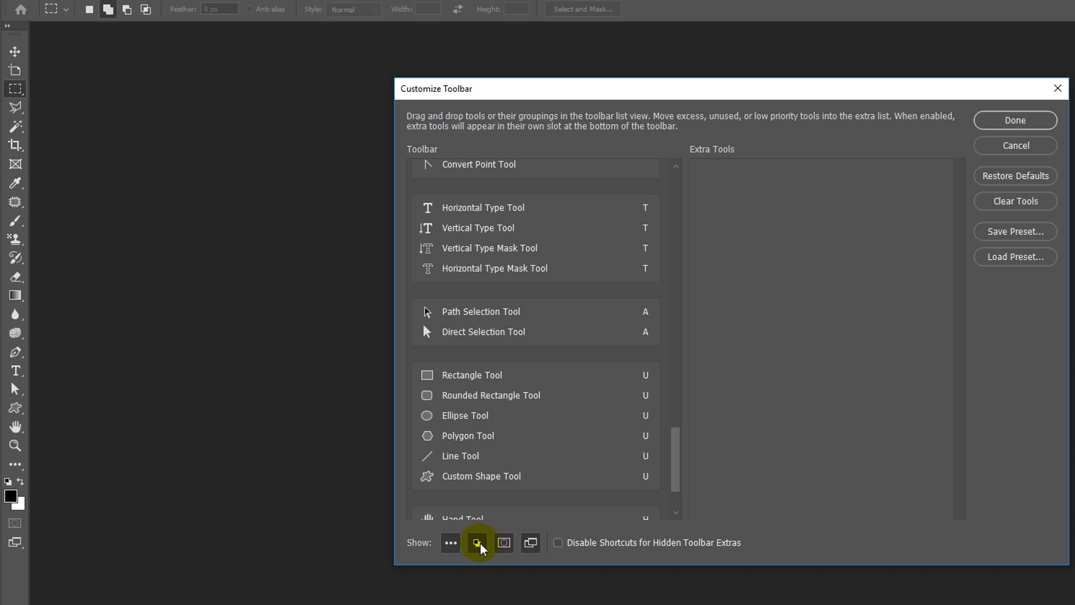
left_click(479, 544)
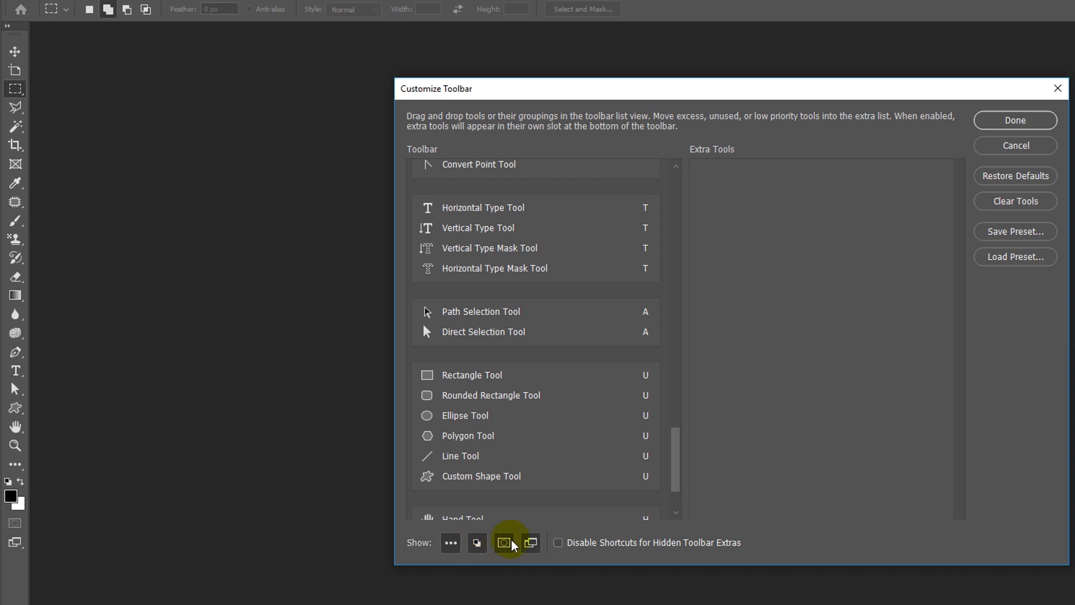
mouse_move(681, 443)
left_mouse_down()
mouse_move(720, 202)
mouse_move(745, 168)
left_mouse_up()
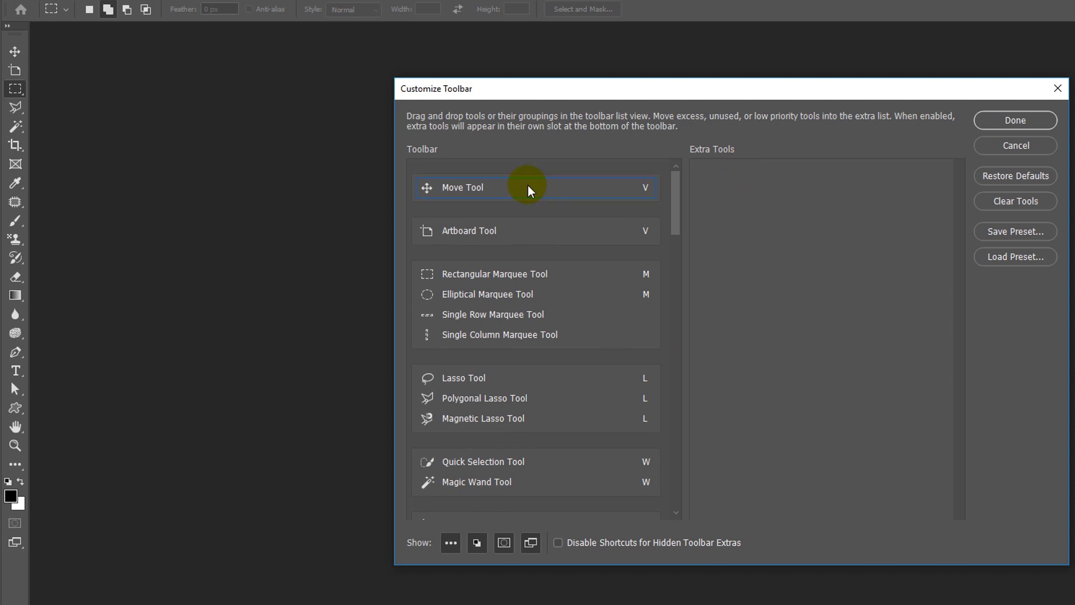
Step: Move the Move Tool to Extra Tools and back, clear all tools, then restore defaults
left_click_drag(531, 191, 804, 200)
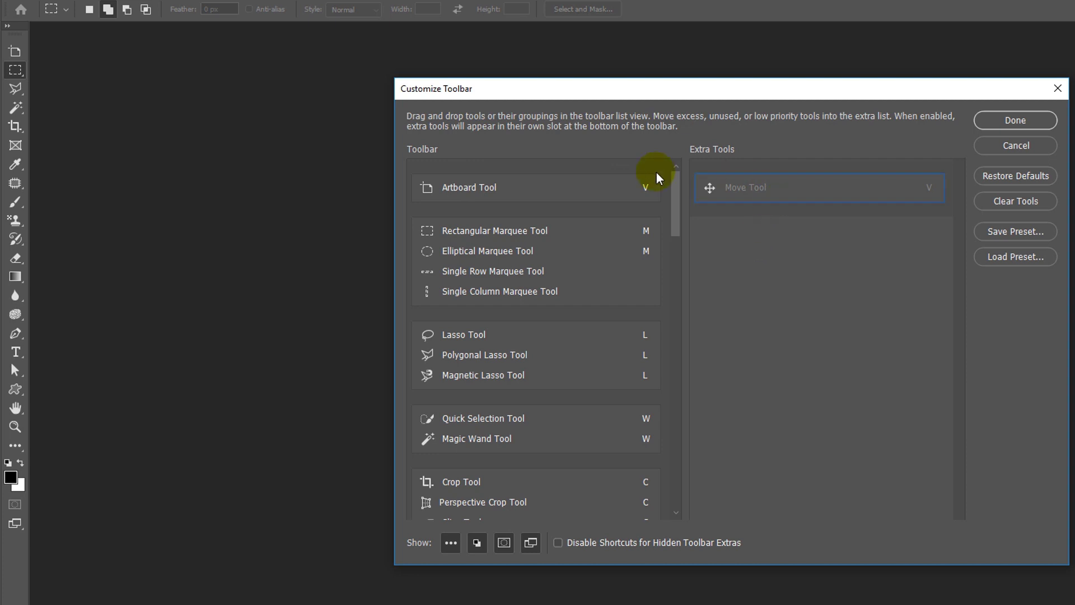
left_click_drag(762, 194, 475, 175)
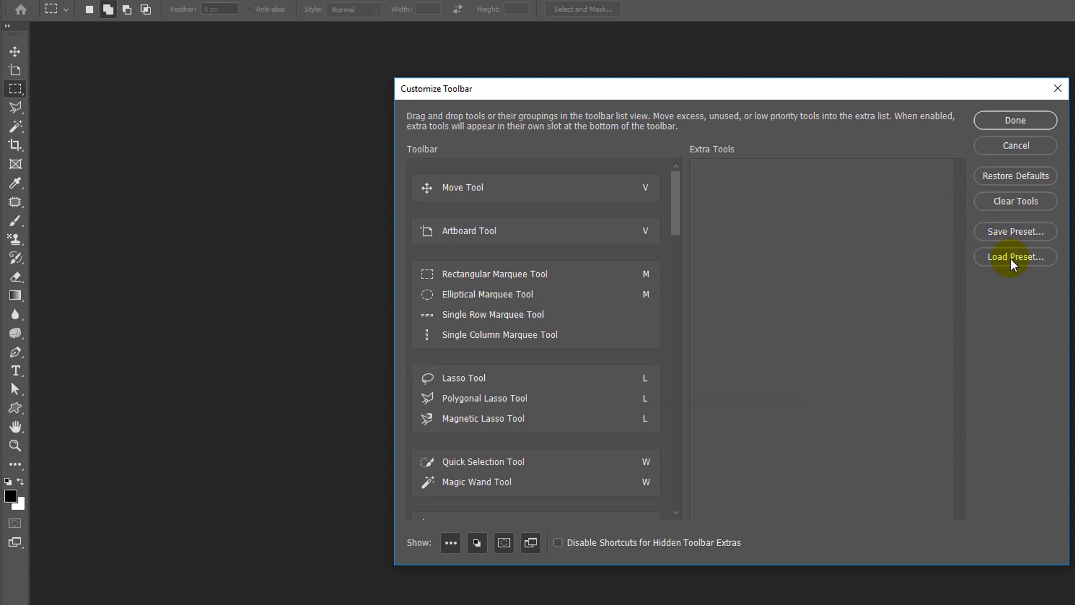
left_click(1025, 202)
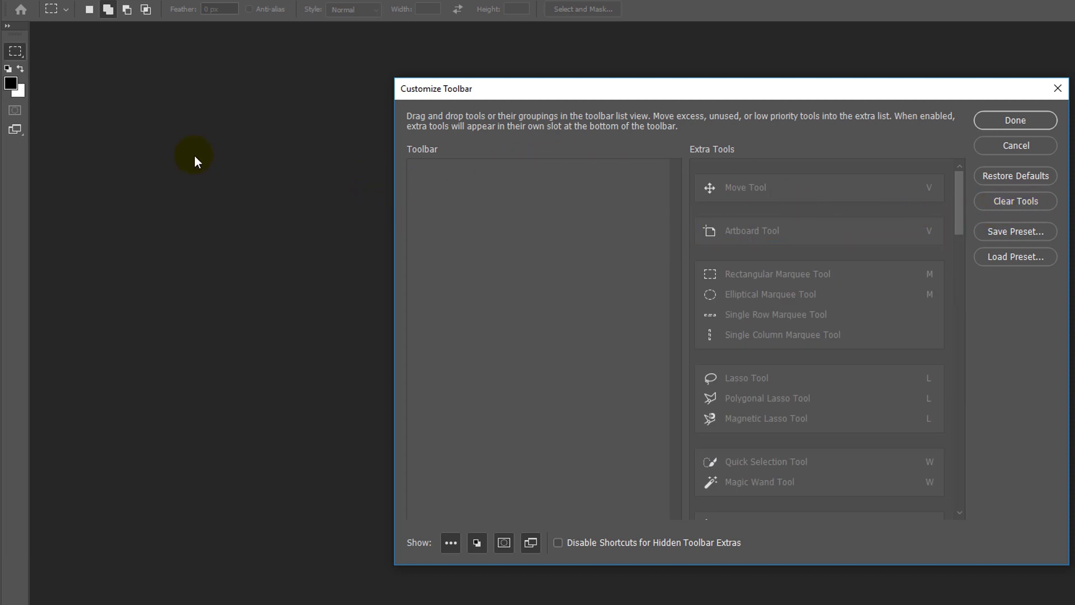
left_click(1014, 177)
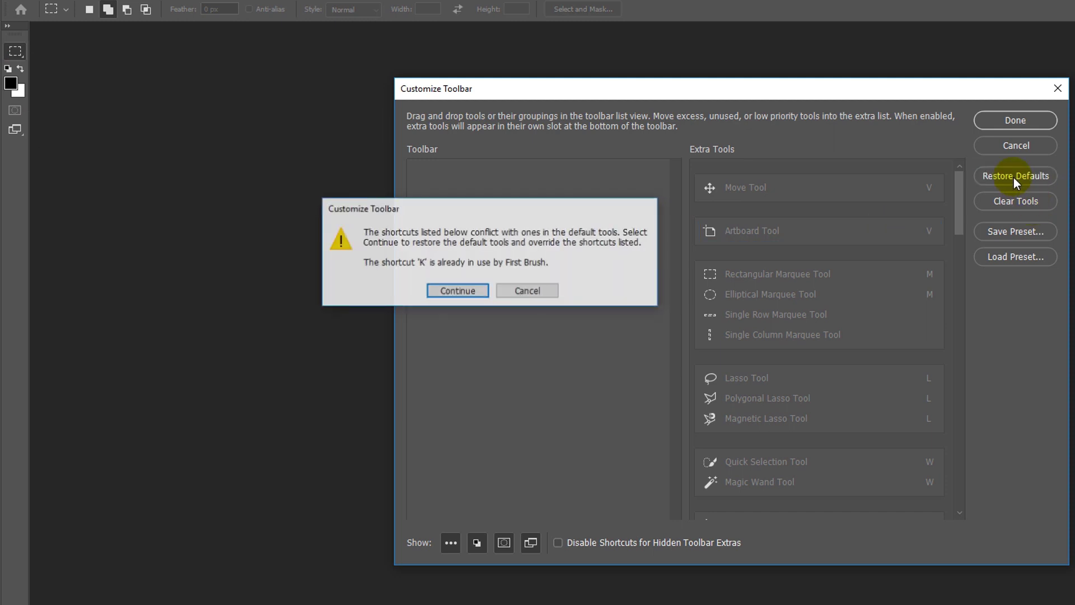
Step: Continue restoring the default tools despite the 'K' shortcut conflict
left_click(459, 292)
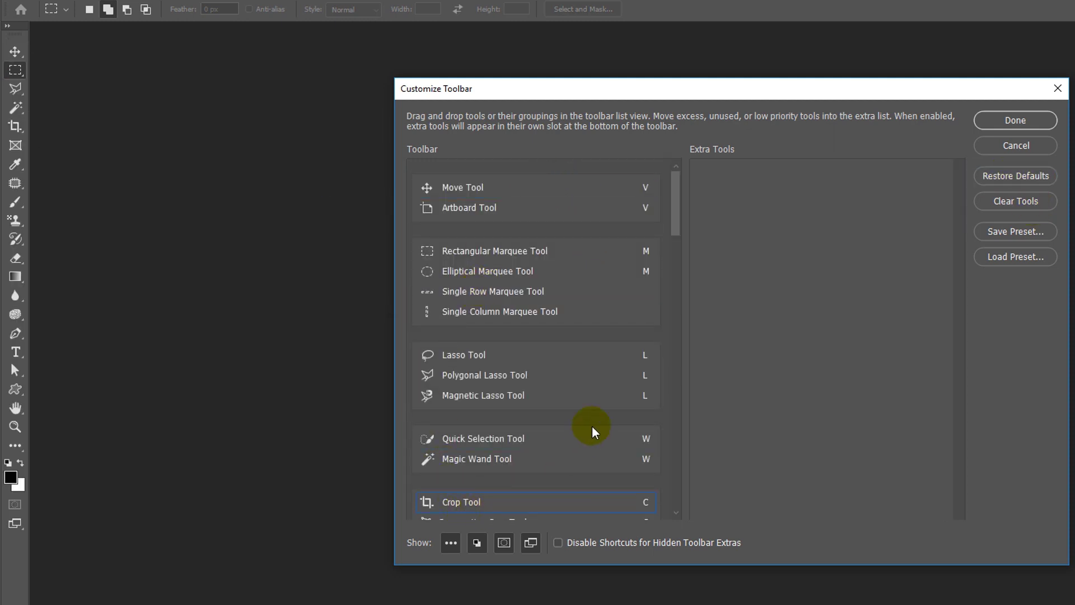
left_click(602, 255)
mouse_move(676, 217)
left_mouse_down()
mouse_move(660, 347)
mouse_move(667, 493)
mouse_move(653, 175)
left_mouse_up()
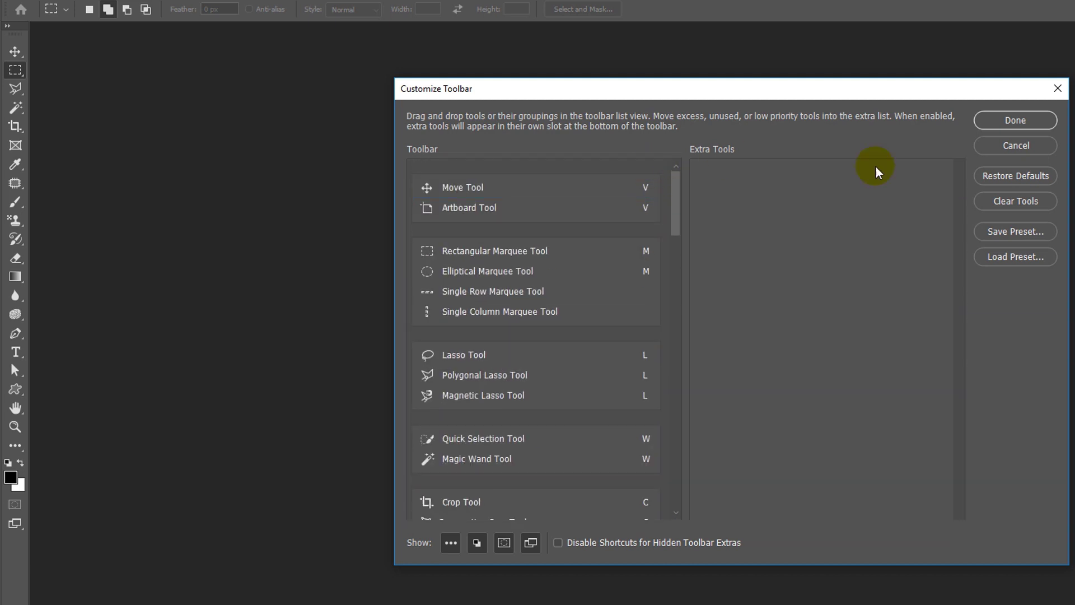
Step: Move Single Row Marquee Tool to Extra Tools, restore defaults again, and cancel the dialog
mouse_move(500, 295)
left_mouse_down()
mouse_move(852, 259)
mouse_move(840, 255)
left_mouse_up()
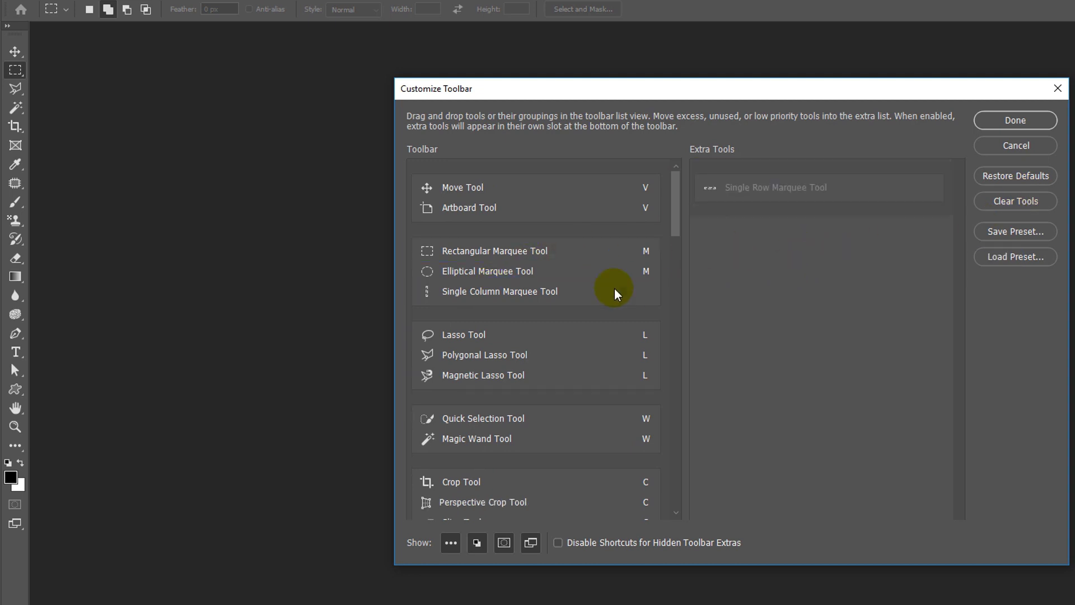
left_click(1016, 176)
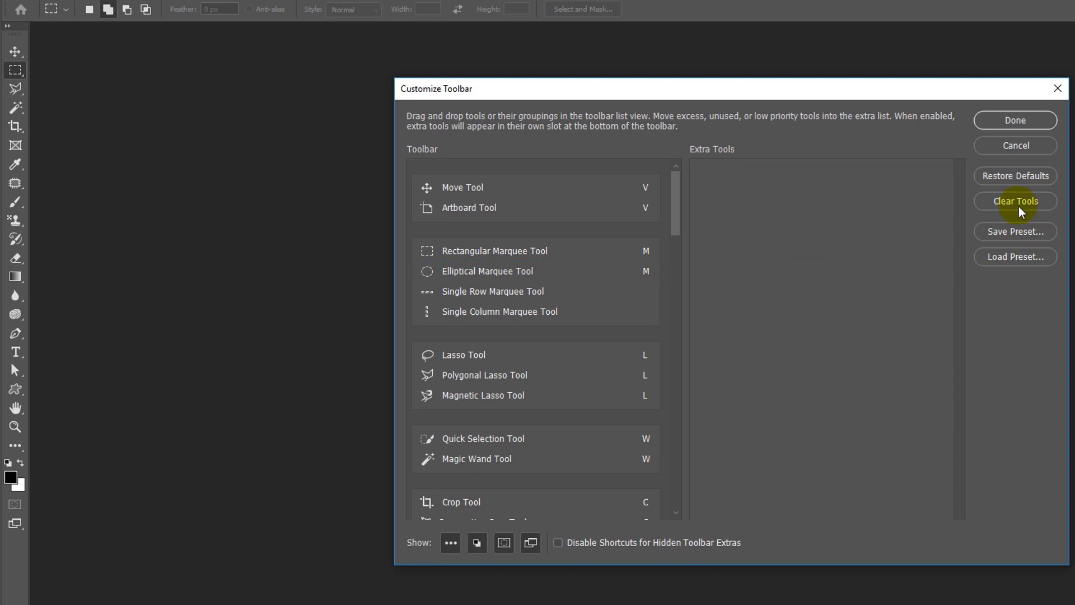
left_click(1016, 146)
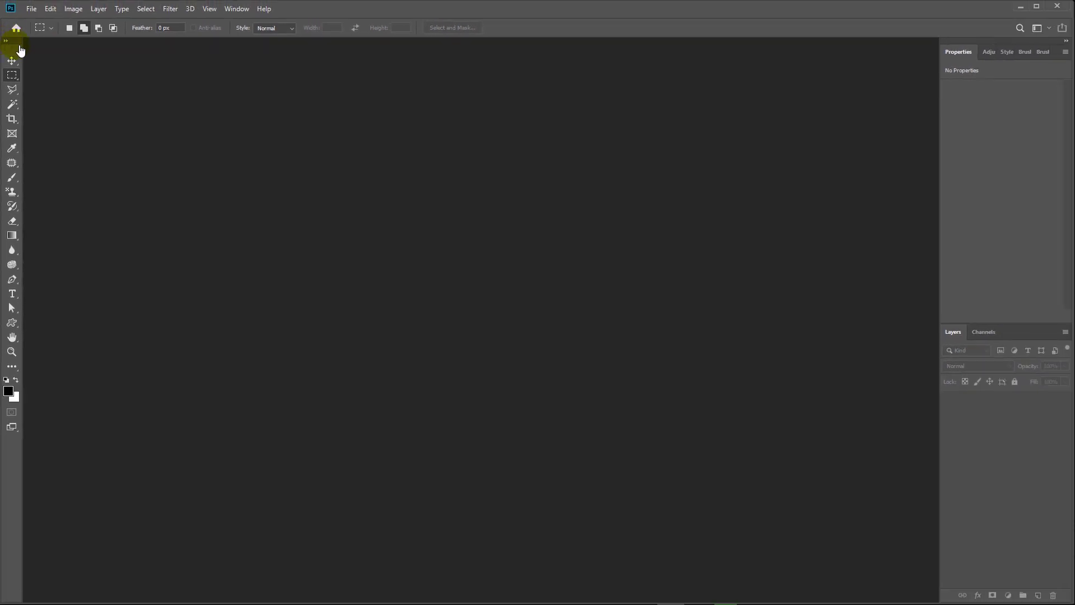
Step: Drag the toolbar out over the canvas, redock it at the left edge, and open Edit
left_click_drag(13, 49, 364, 84)
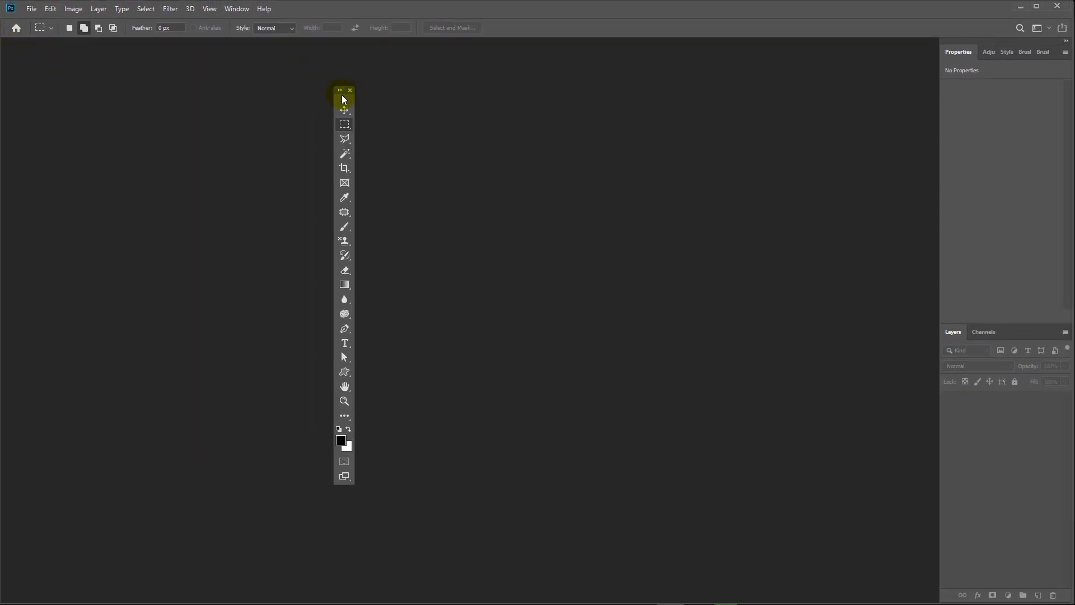
left_click_drag(344, 99, 8, 49)
left_click(50, 9)
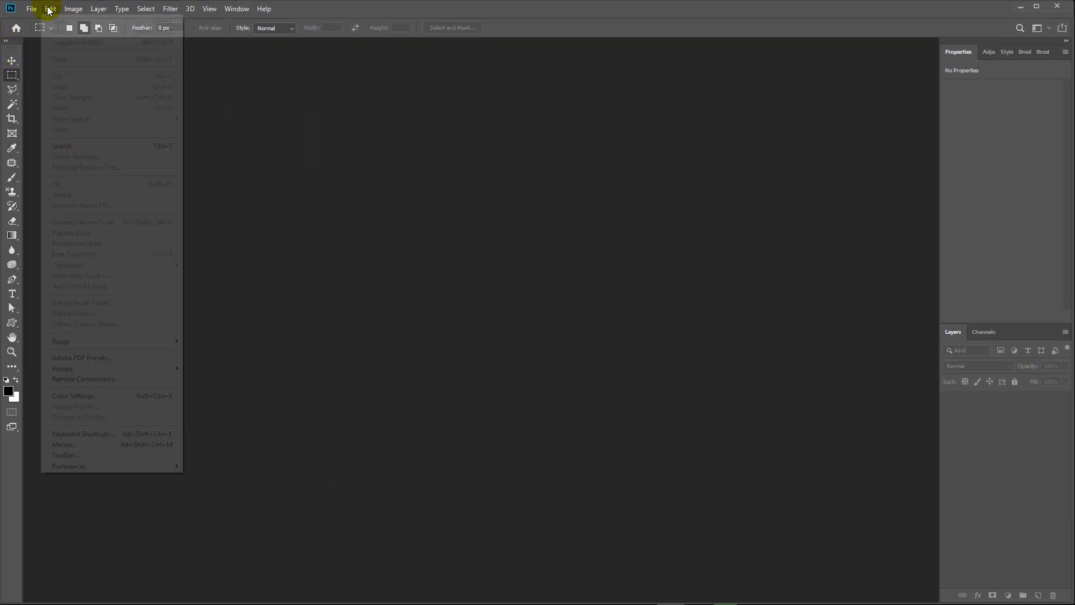